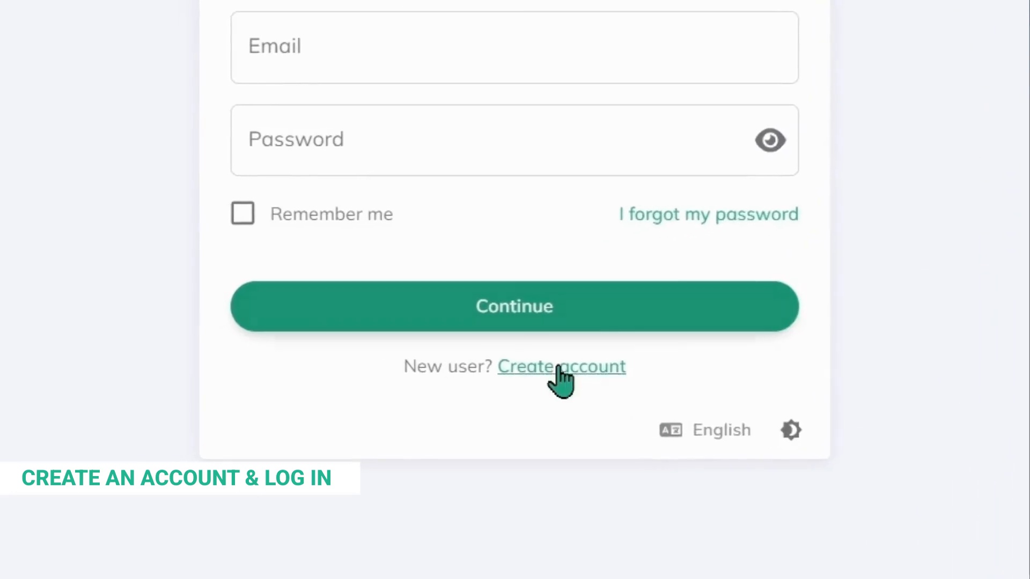
Step: Register a new account with the user's first and last name, e-mail address and password
left_click(472, 370)
type("Plan")
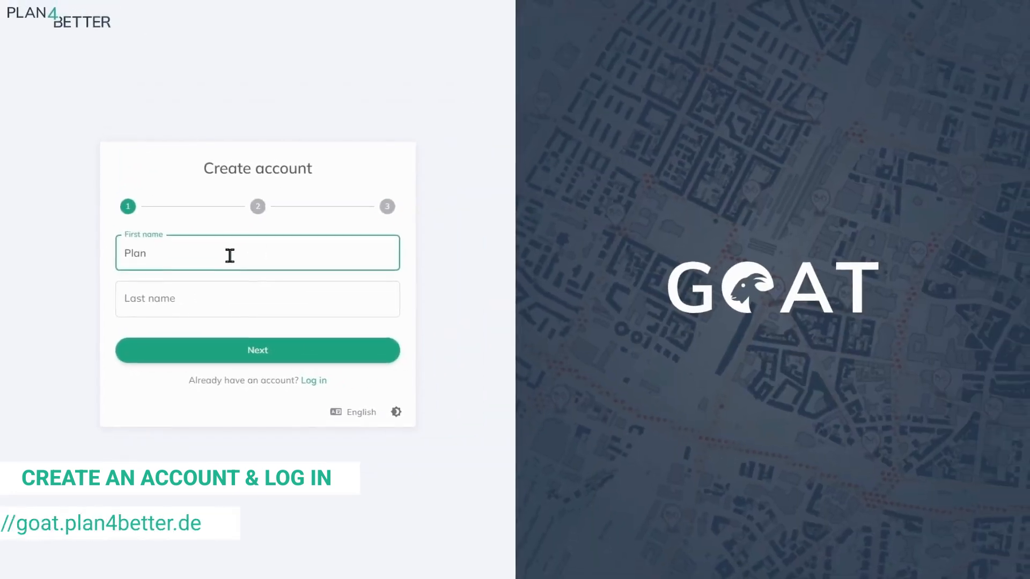
key("Tab")
type("Better")
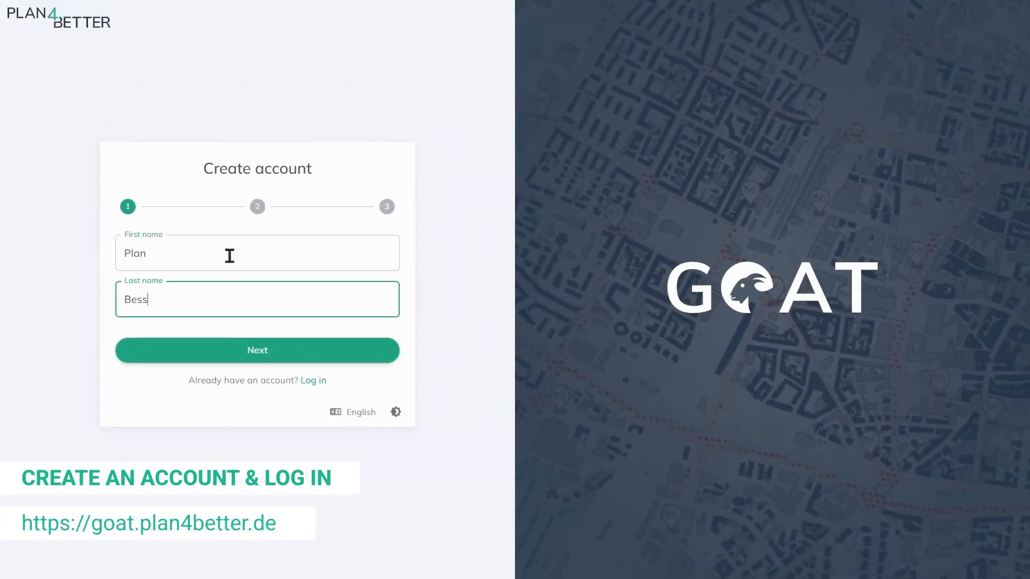
left_click(221, 351)
left_click(239, 220)
type("plan.besser")
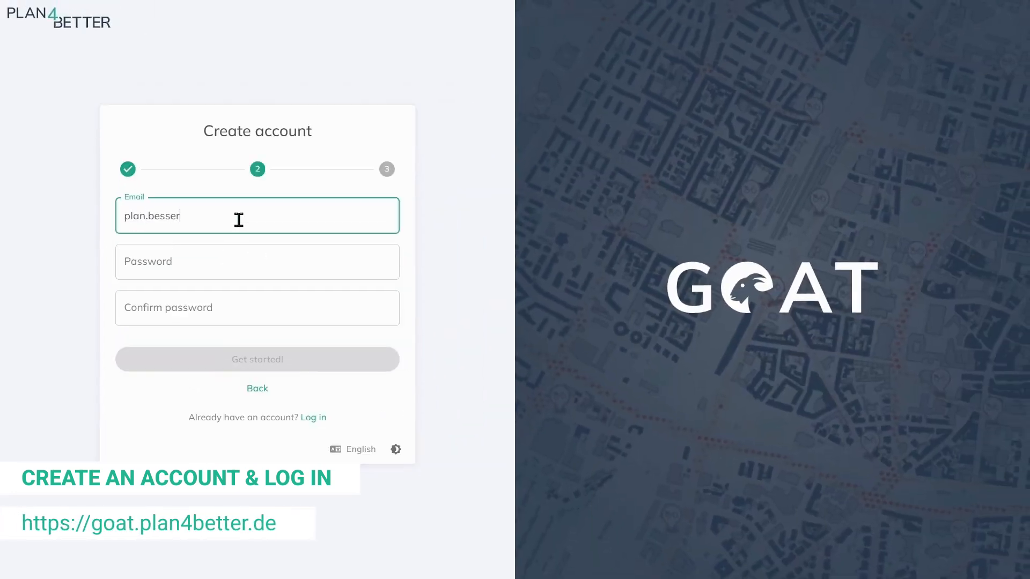
type("@demo.de")
left_click(238, 265)
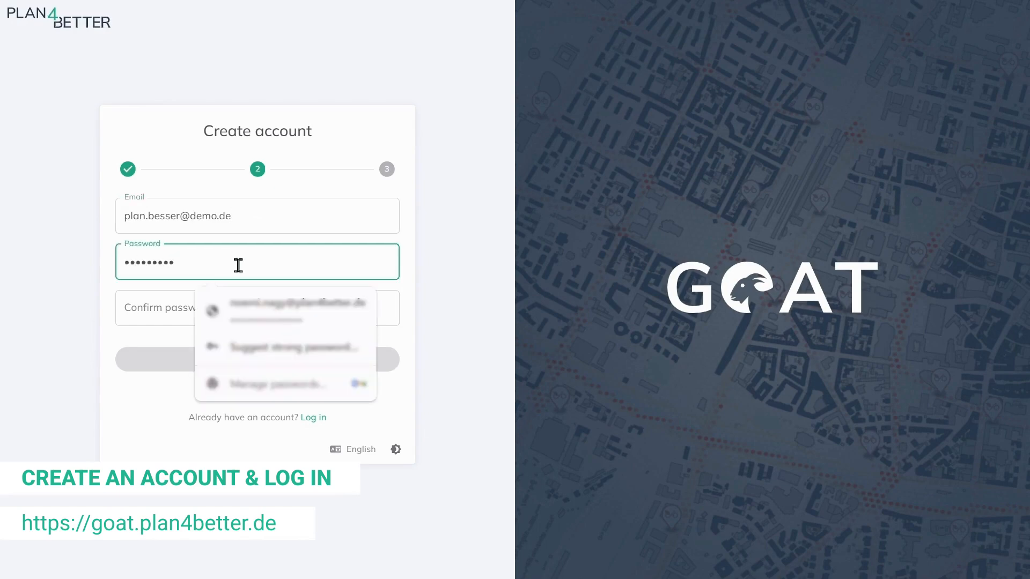
left_click(154, 303)
type("•••••••••")
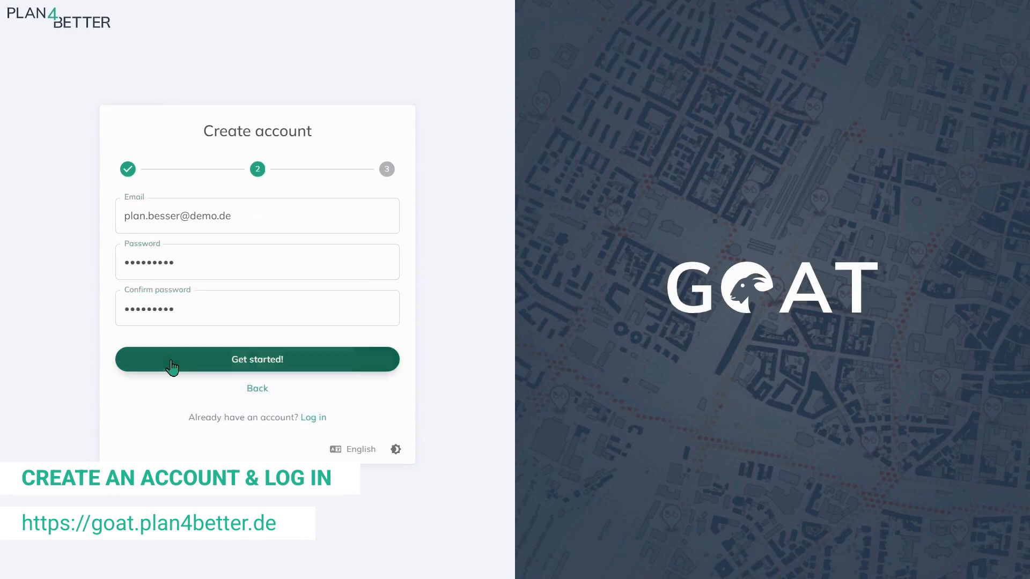
left_click(171, 367)
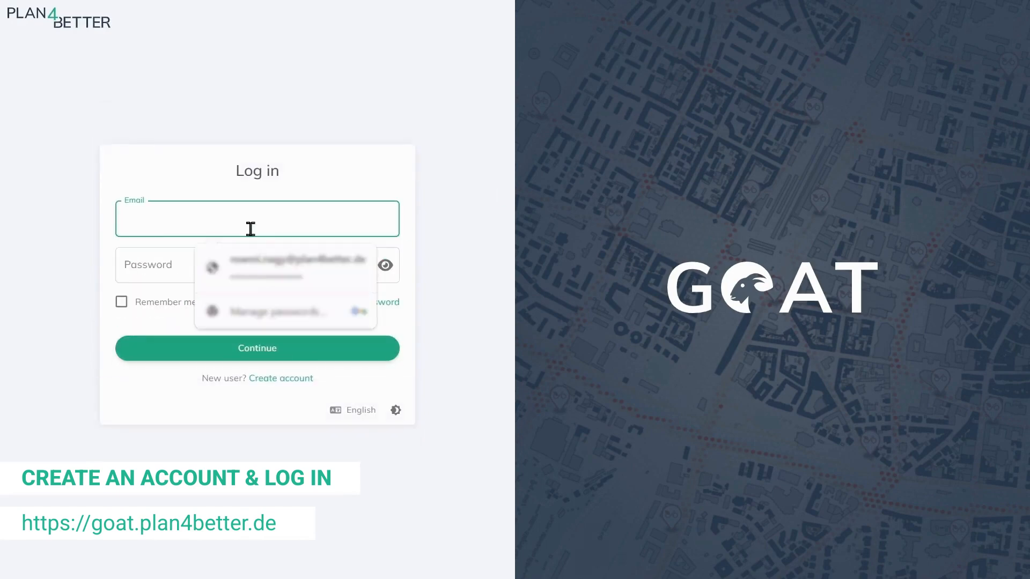
Step: Sign in with the saved credentials and Remember me checked
left_click(253, 259)
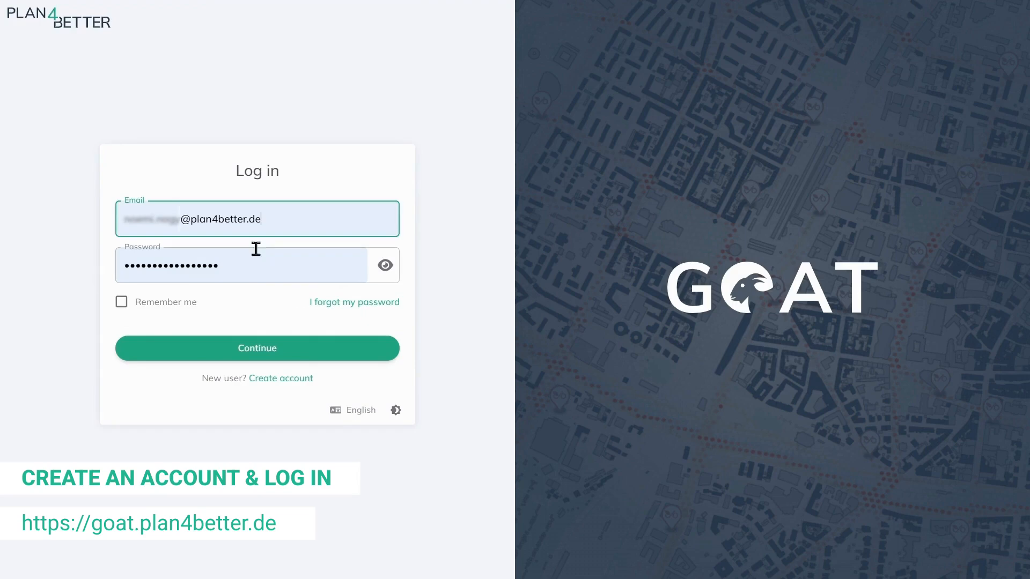
left_click(181, 306)
left_click(284, 356)
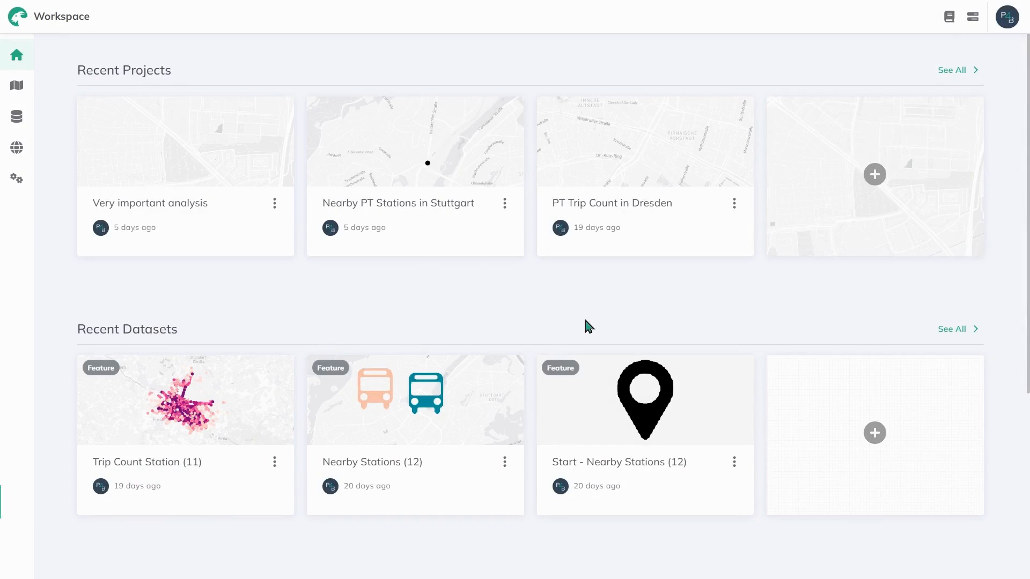
mouse_move(14, 61)
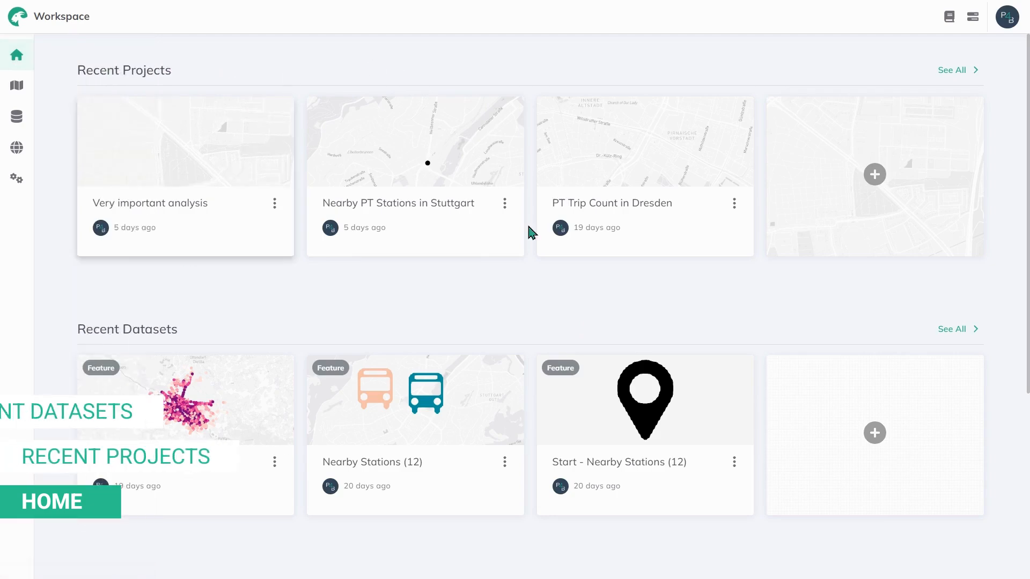
scroll(280, 340, "down", 5)
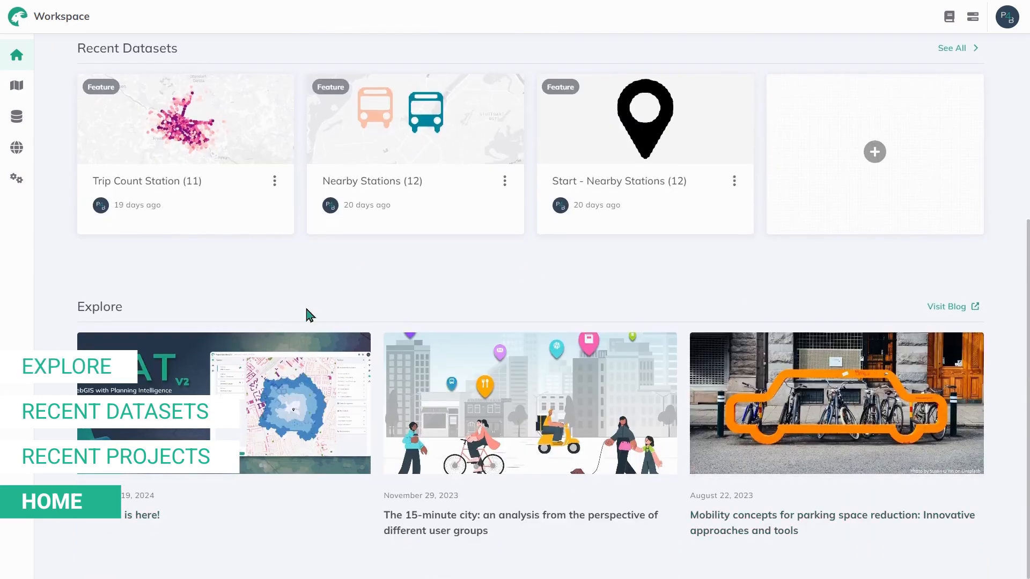
scroll(360, 312, "up", 5)
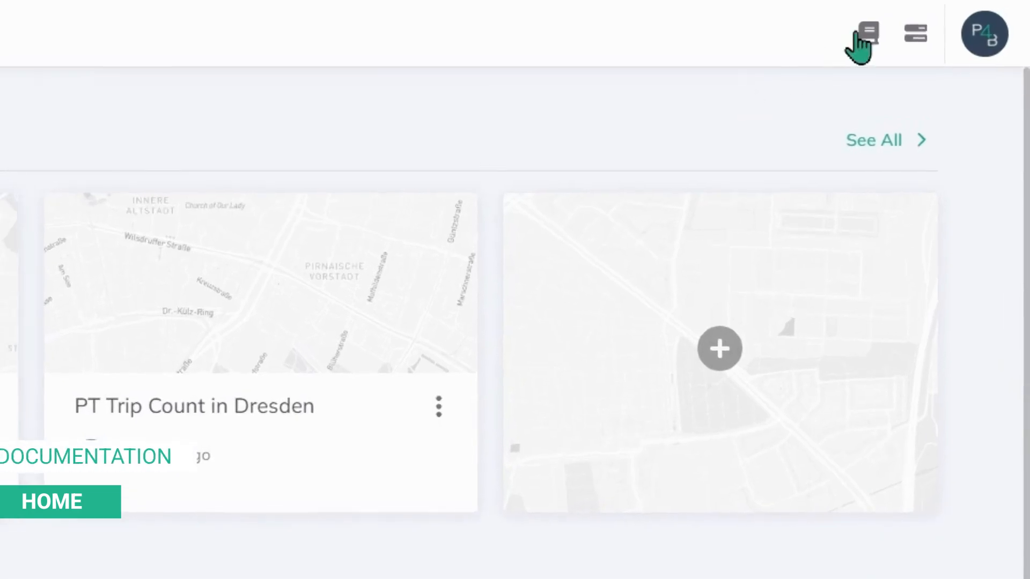
left_click(922, 34)
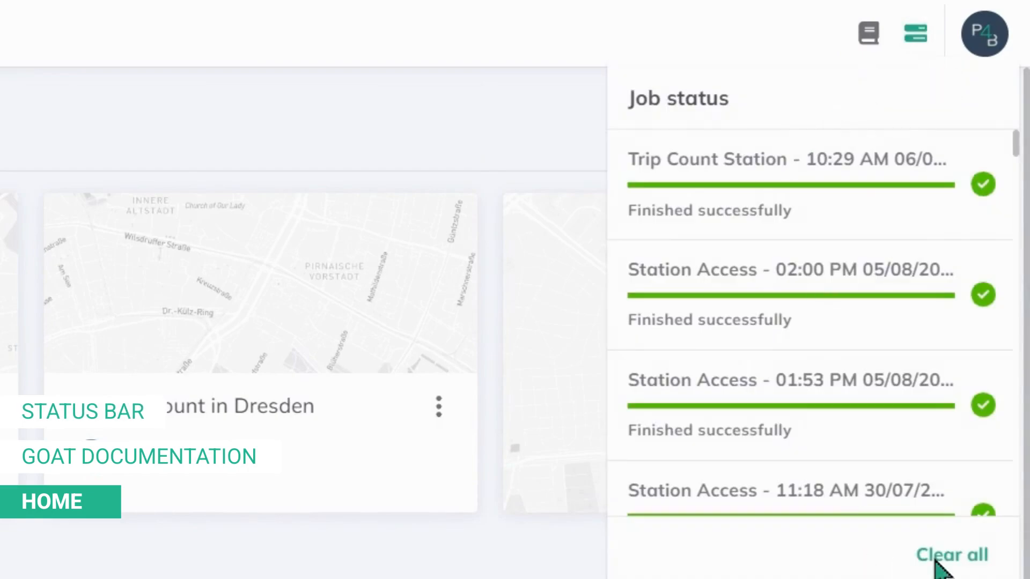
left_click(917, 33)
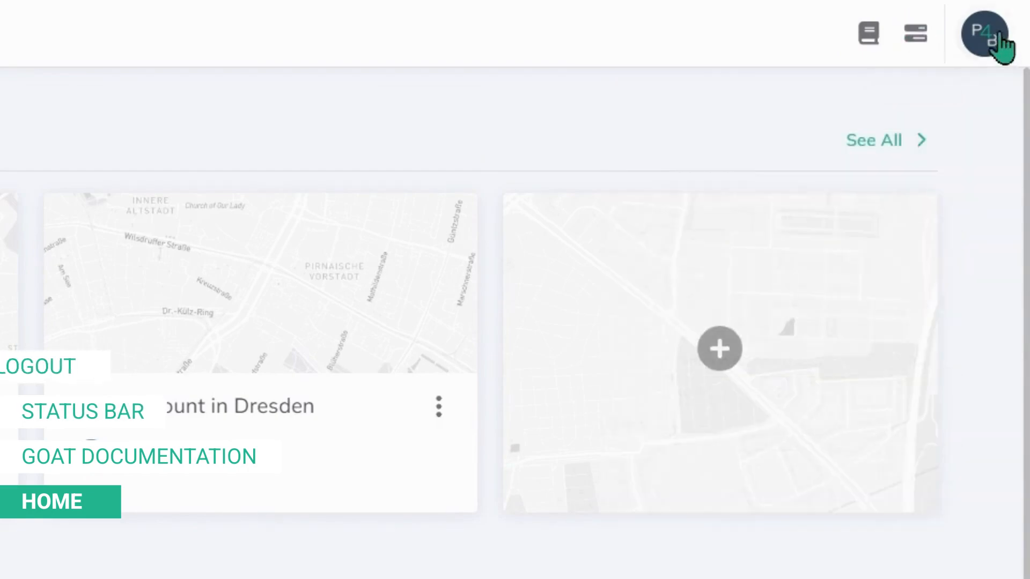
left_click(995, 35)
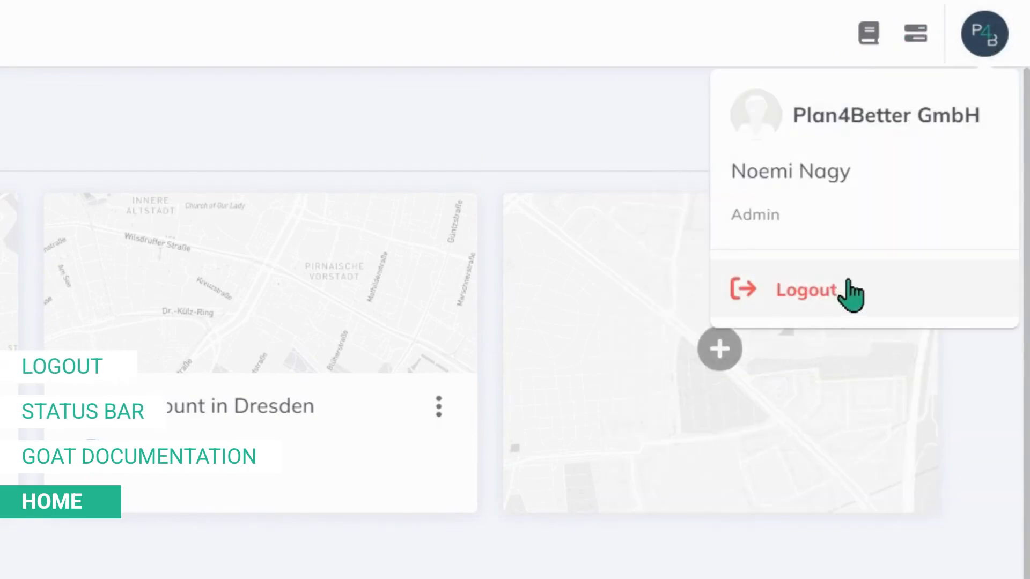
left_click(984, 35)
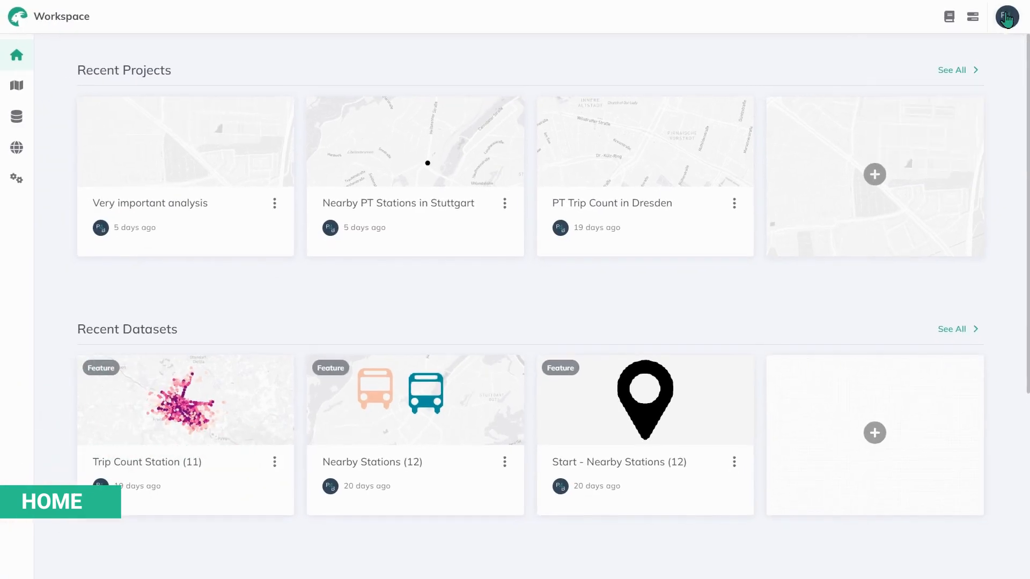
mouse_move(18, 56)
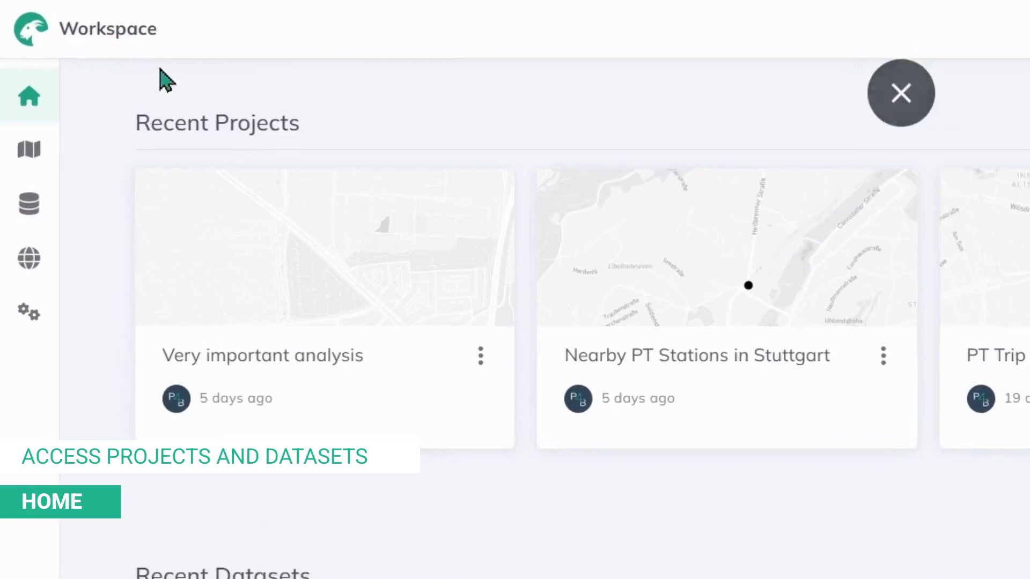
Step: Open the full projects list and show the projects in the Tutorial videos folder
mouse_move(30, 105)
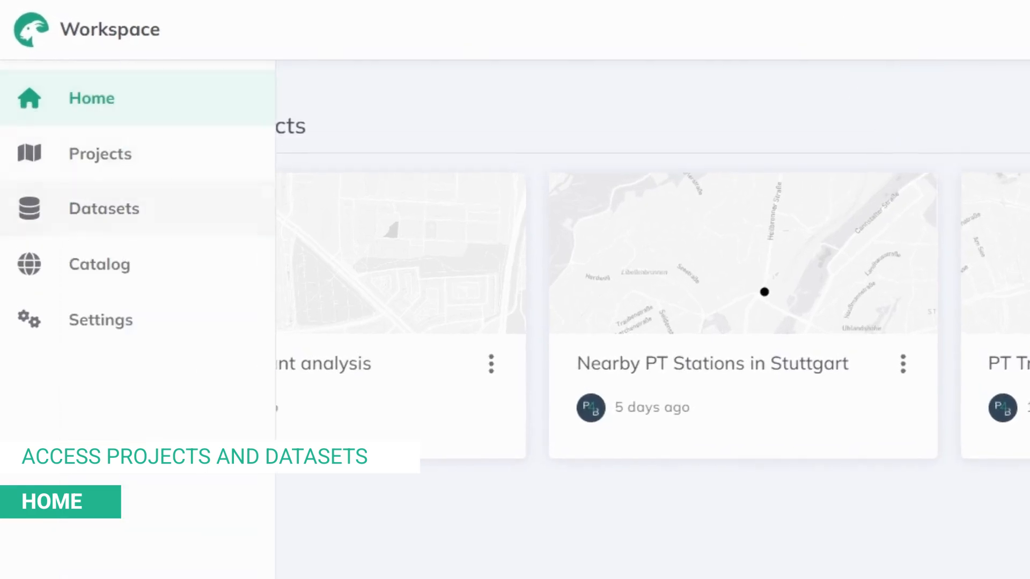
left_click(915, 128)
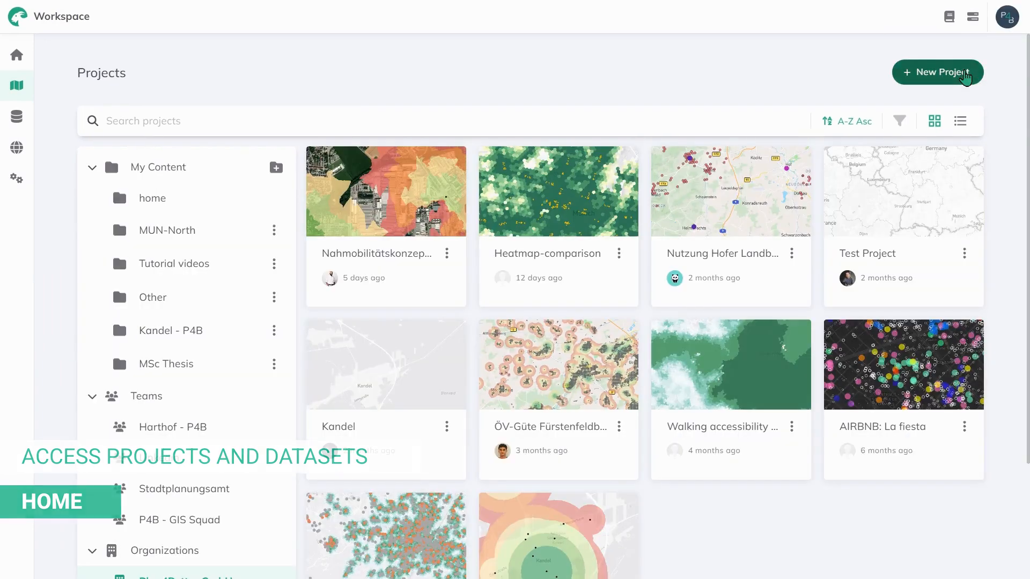
mouse_move(21, 90)
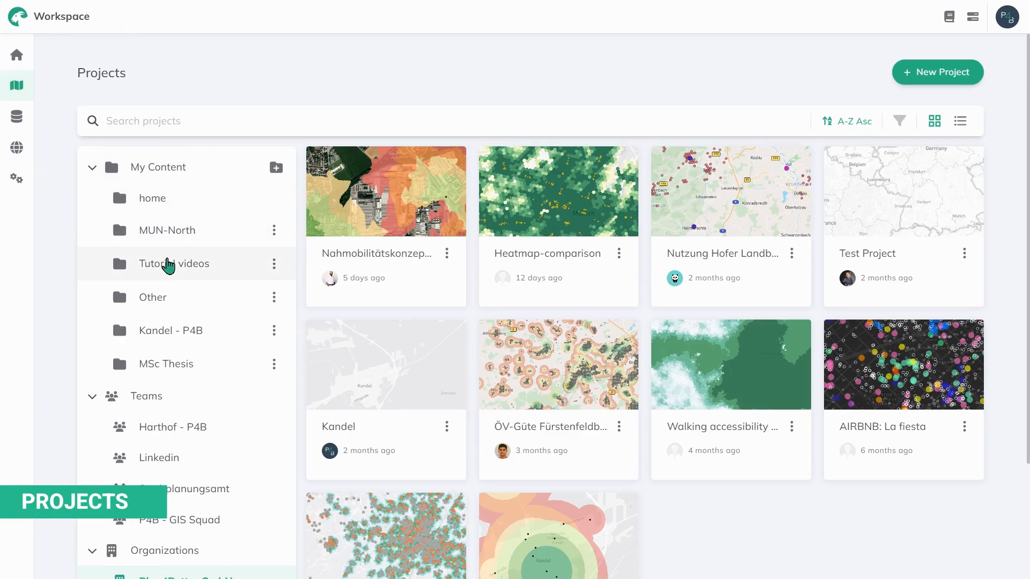
left_click(169, 265)
scroll(194, 305, "down", 3)
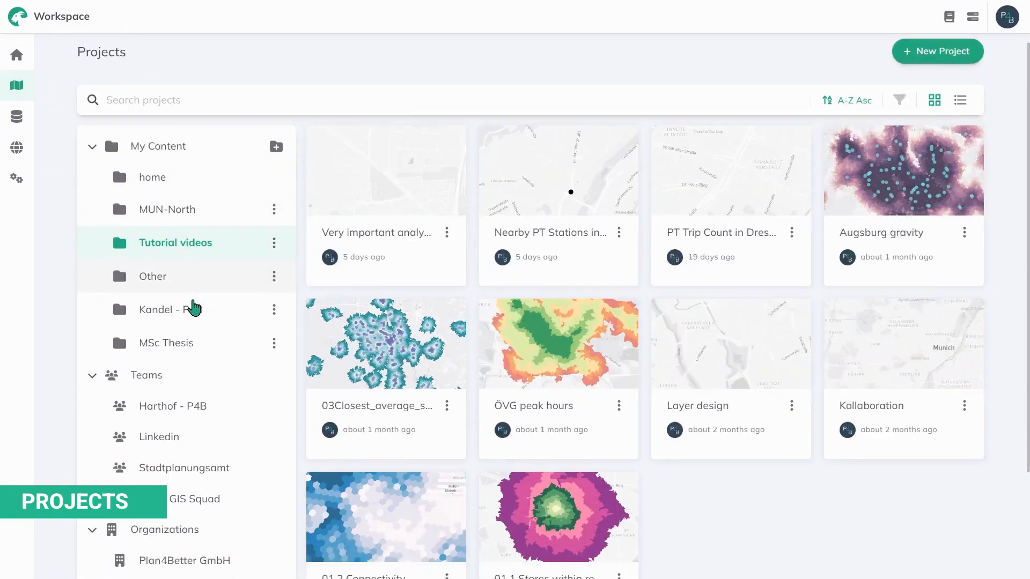
scroll(187, 307, "up", 3)
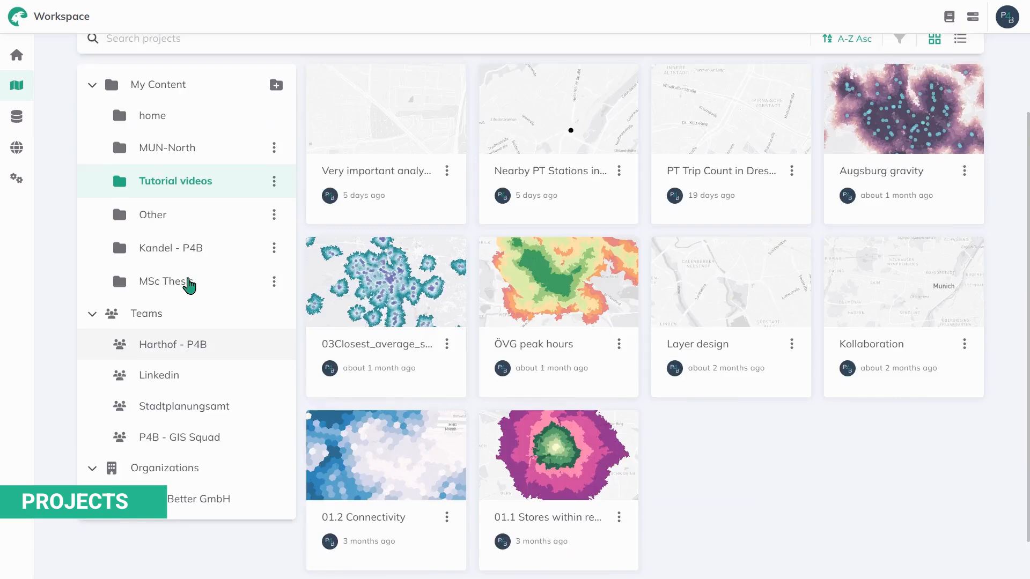
Step: Try New Folder and the MUN-North folder's Rename/Delete menu, cancelling both without changes
left_click(272, 169)
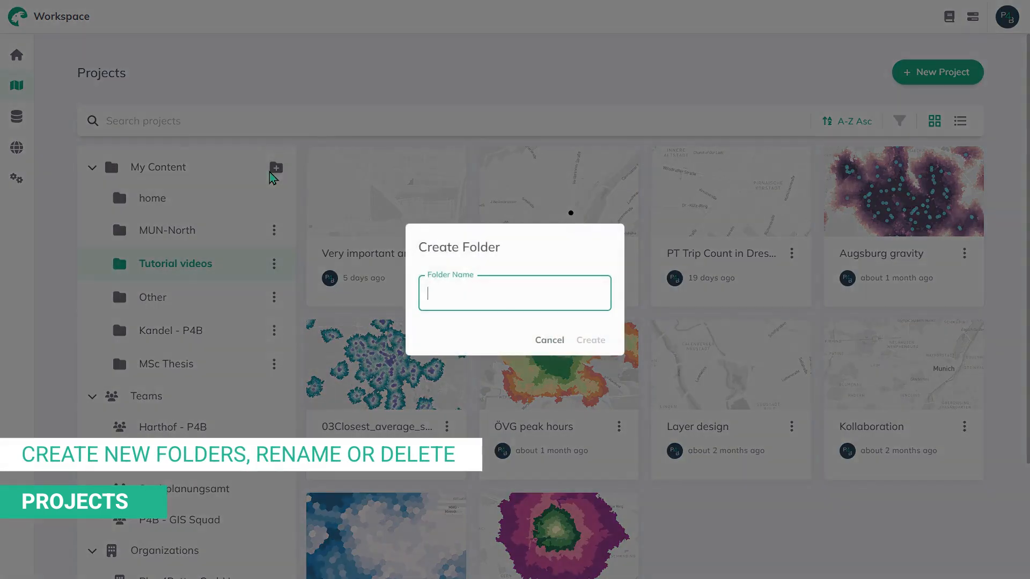
left_click(547, 340)
left_click(274, 228)
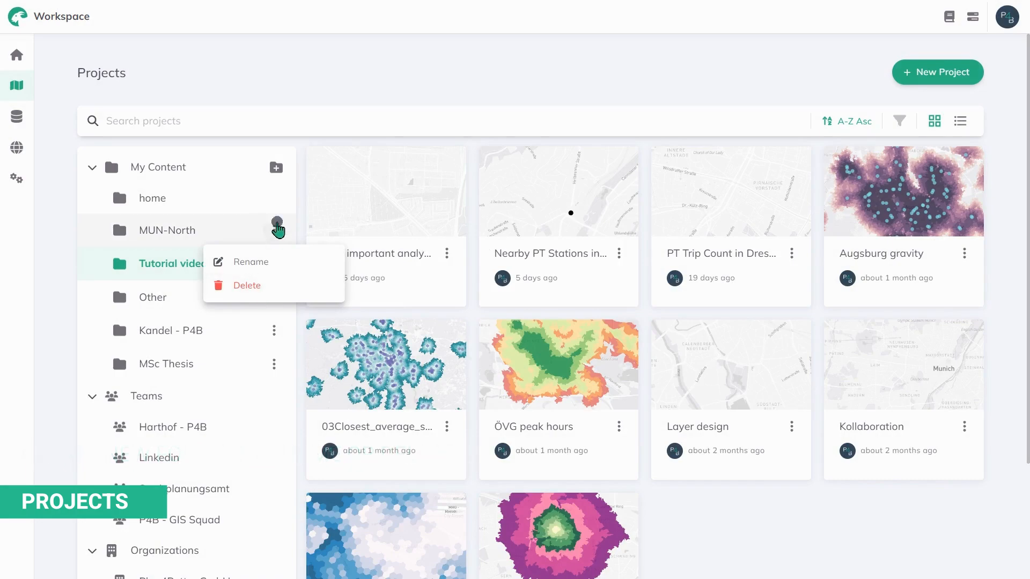
left_click(277, 228)
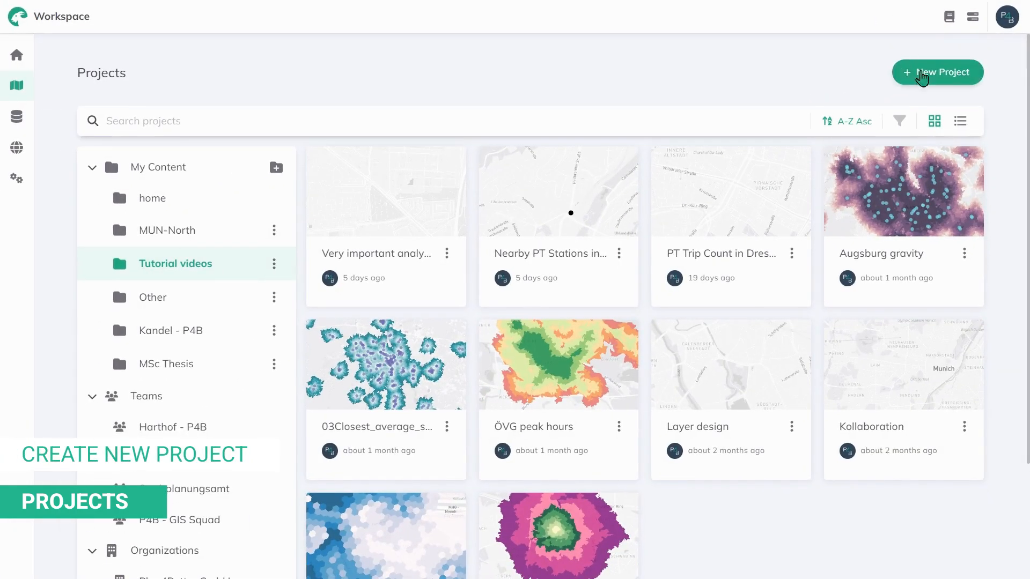
Step: Start a new project in the Tutorial videos folder, then cancel its creation
left_click(843, 139)
left_click(376, 222)
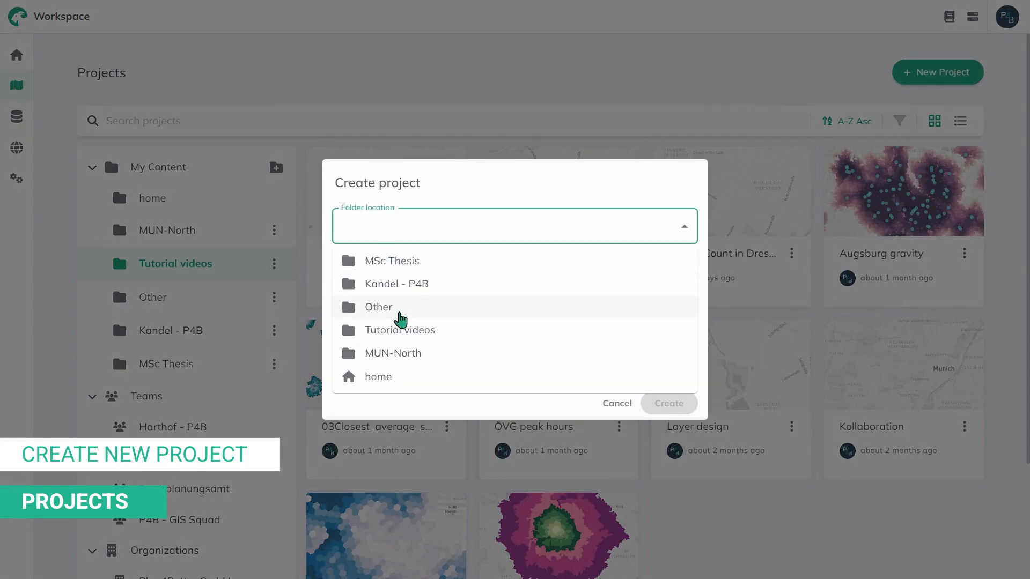
left_click(402, 329)
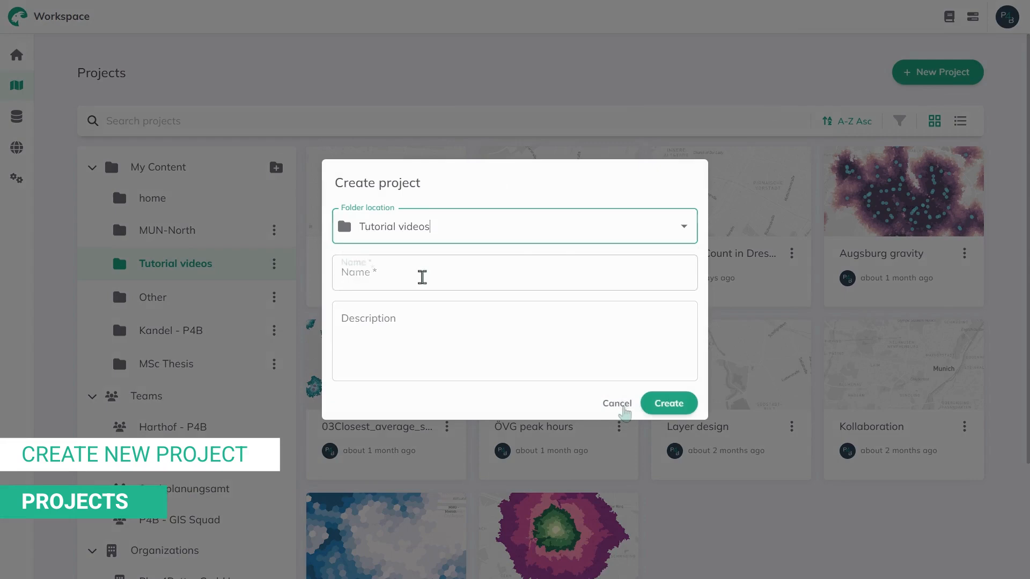
left_click(623, 408)
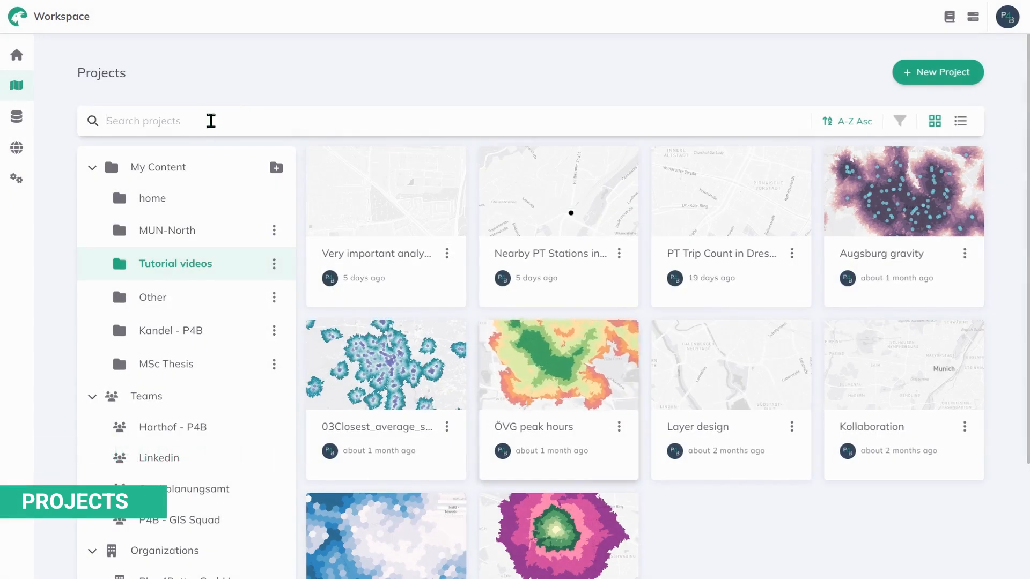
Step: Check the project search and sort options, switch to list view, and dismiss a project's actions
left_click(209, 121)
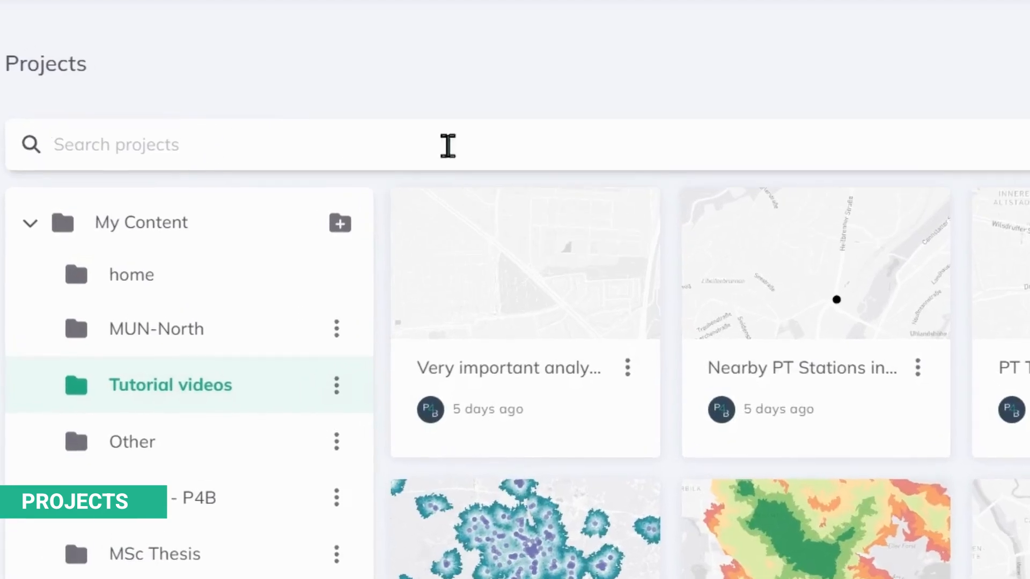
left_click(966, 156)
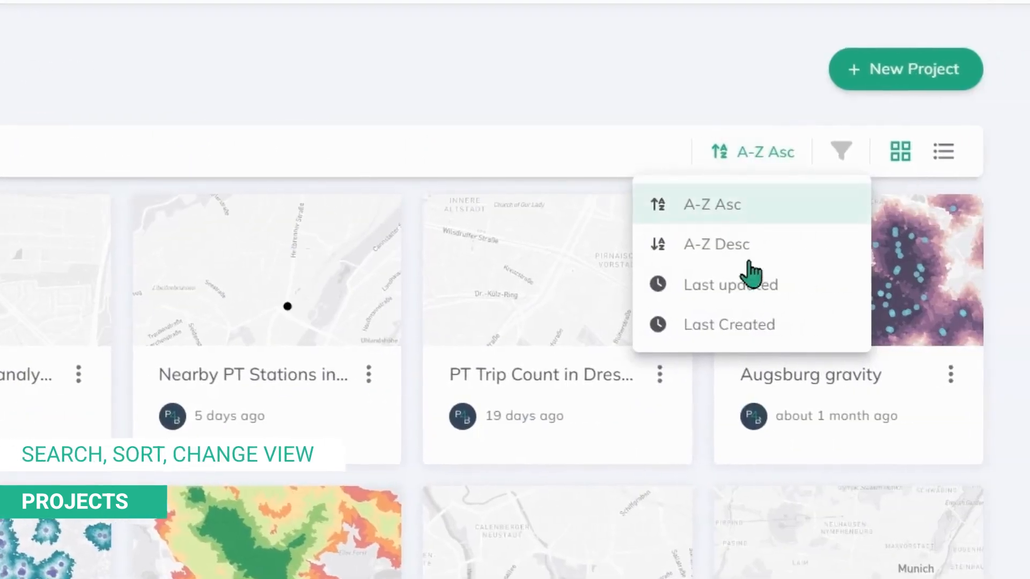
left_click(944, 151)
left_click(940, 235)
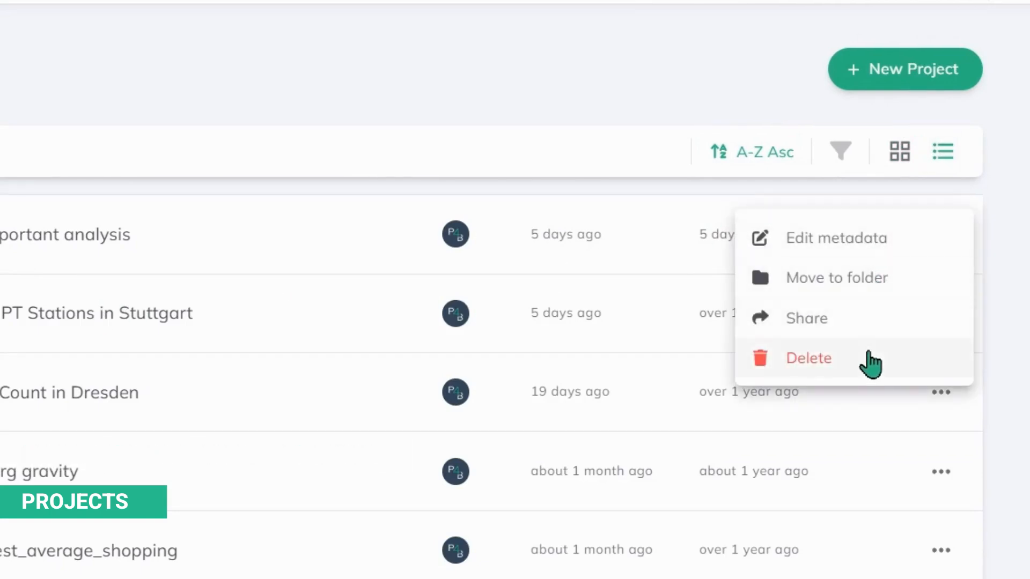
left_click(1016, 225)
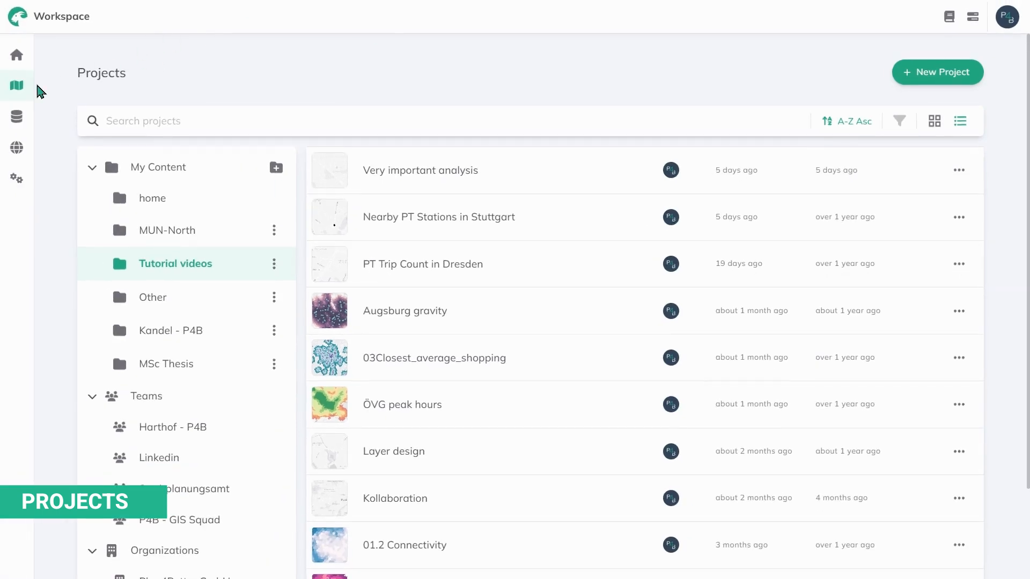
Step: Open the Datasets page and browse the Tutorial videos folder, then the home folder
left_click(21, 125)
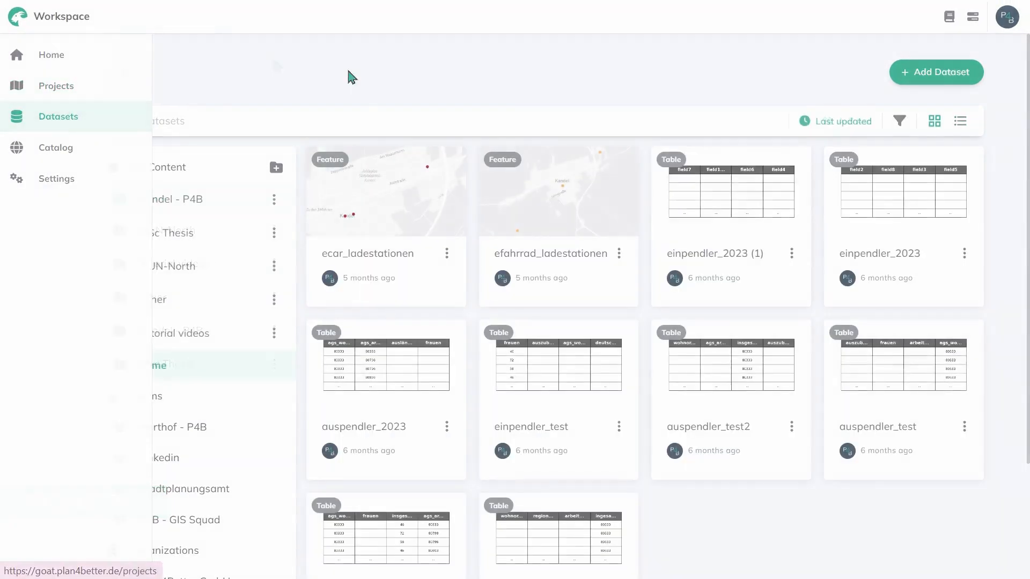
scroll(592, 316, "down", 3)
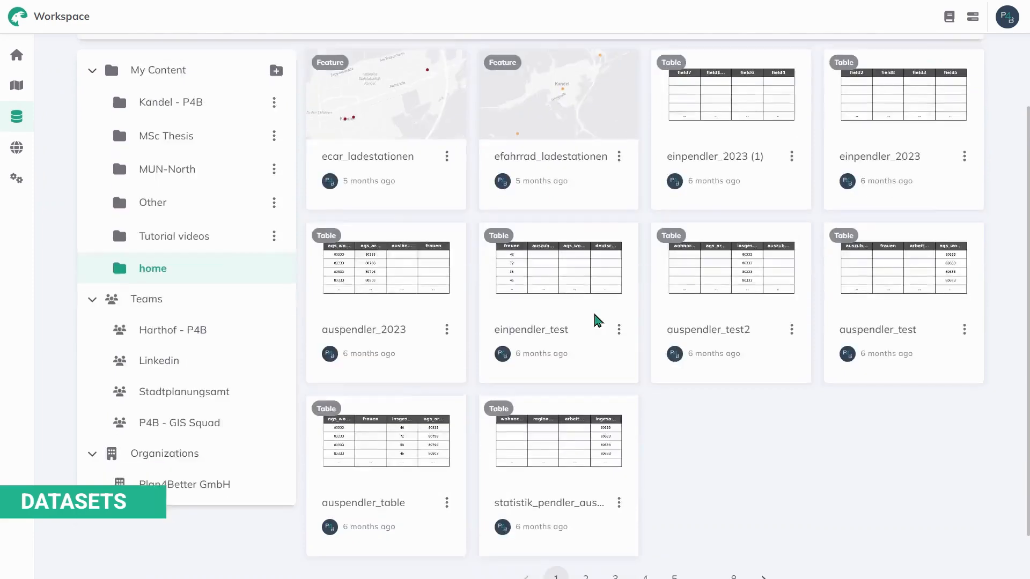
left_click(289, 200)
scroll(651, 360, "up", 3)
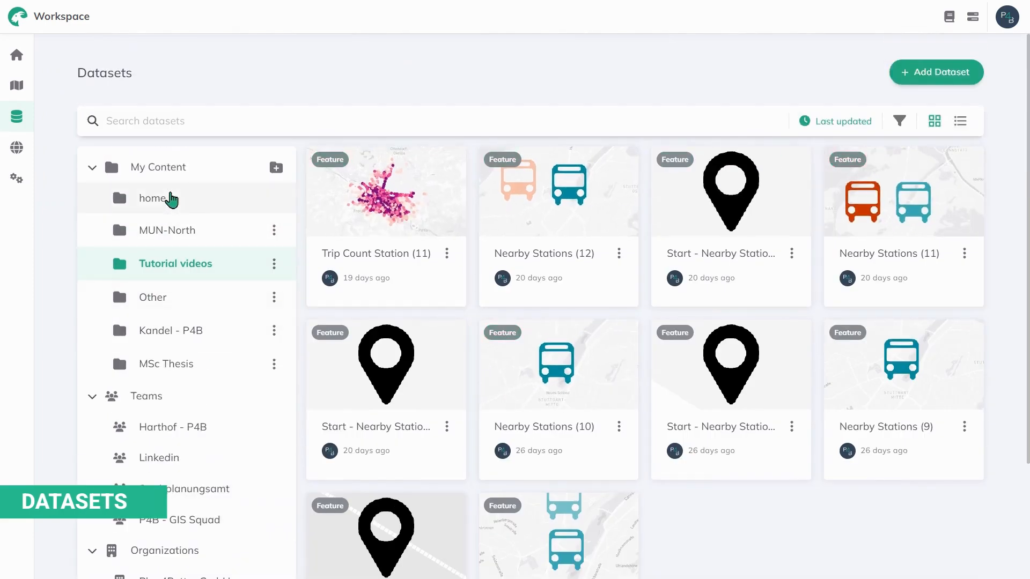
left_click(171, 200)
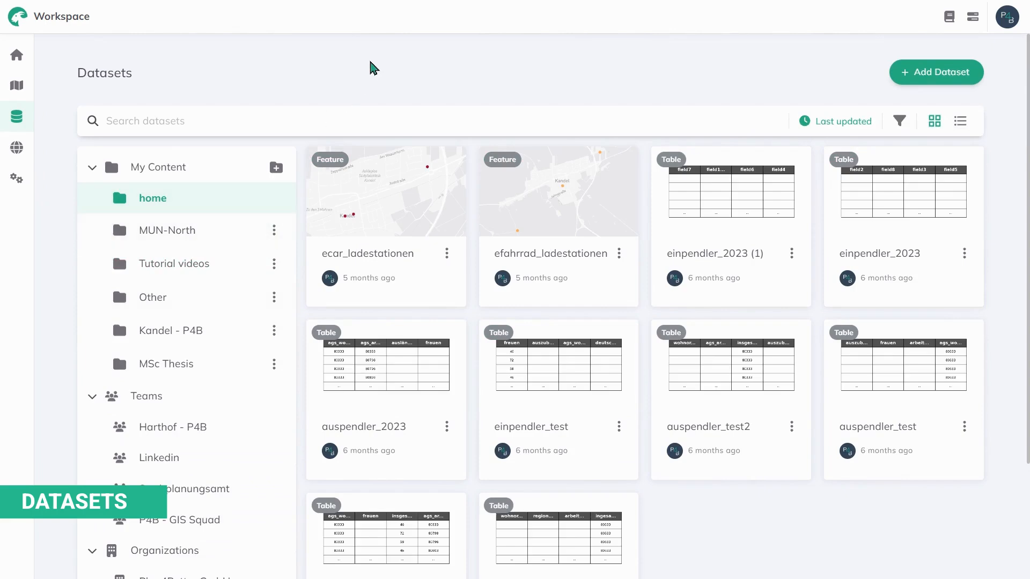
scroll(165, 236, "down", 3)
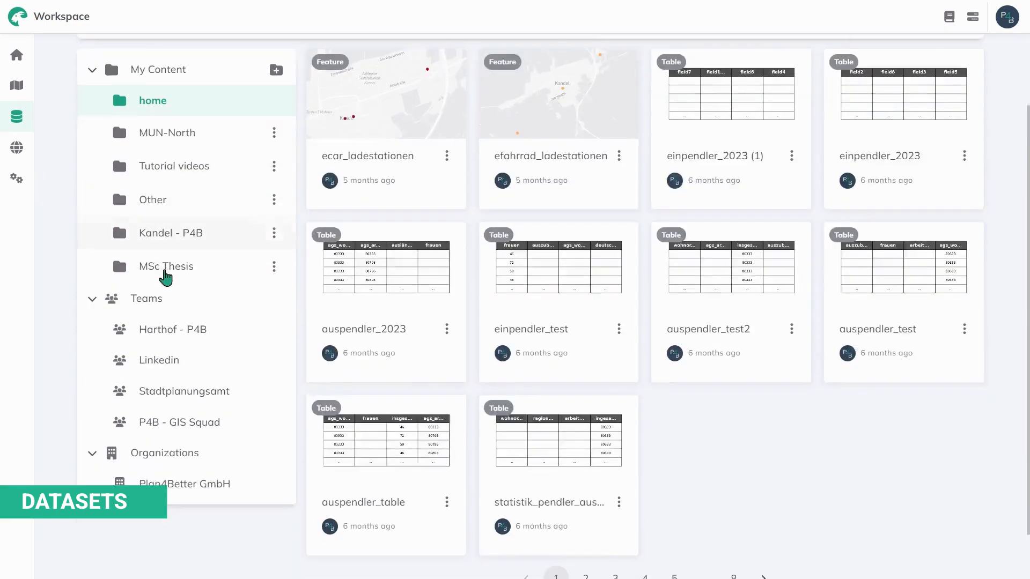
scroll(168, 443, "up", 3)
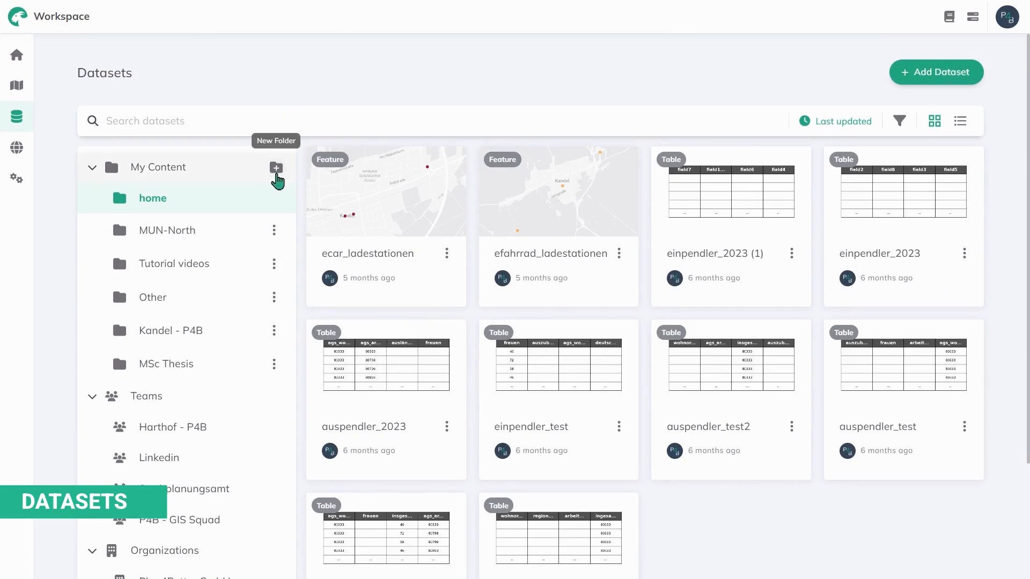
Step: Look over the MUN-North folder options, Add Dataset choices and sort options, closing each
left_click(274, 232)
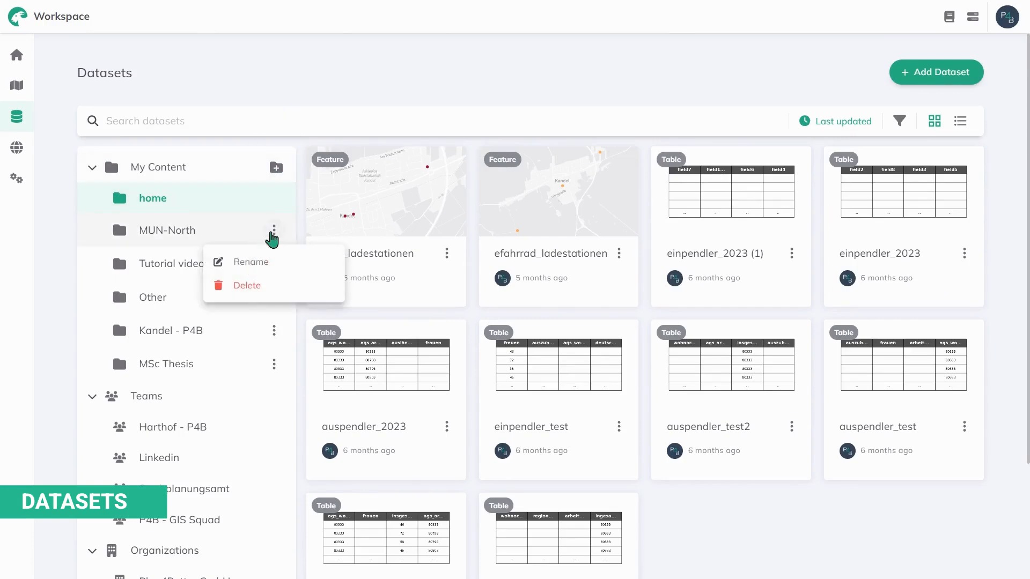
left_click(271, 235)
left_click(936, 71)
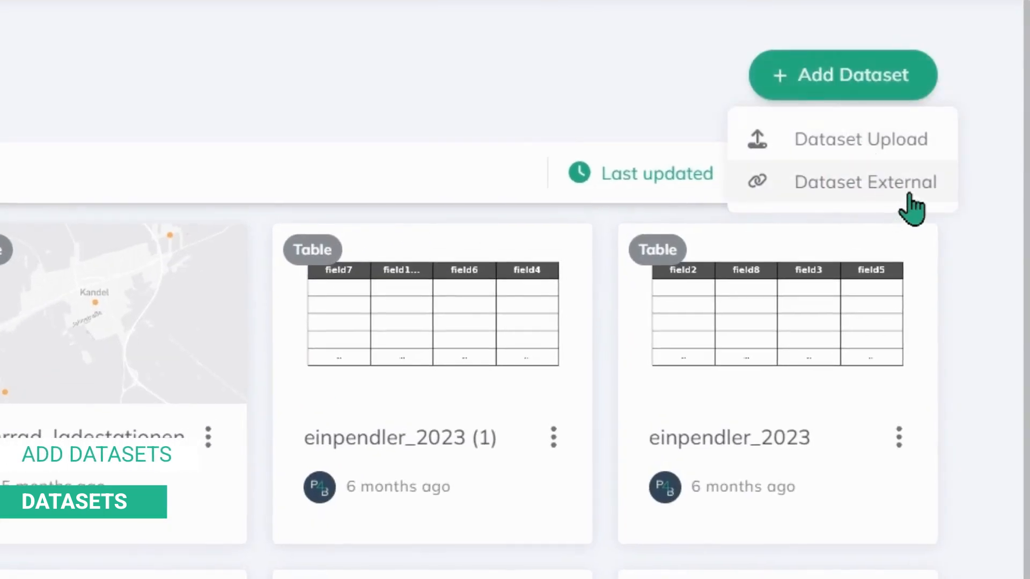
left_click(689, 74)
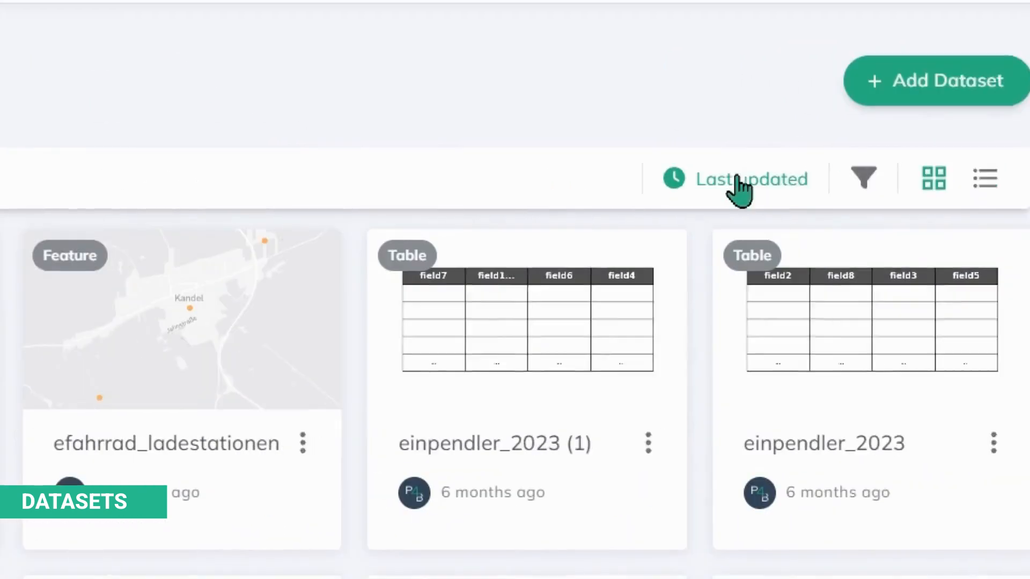
left_click(649, 182)
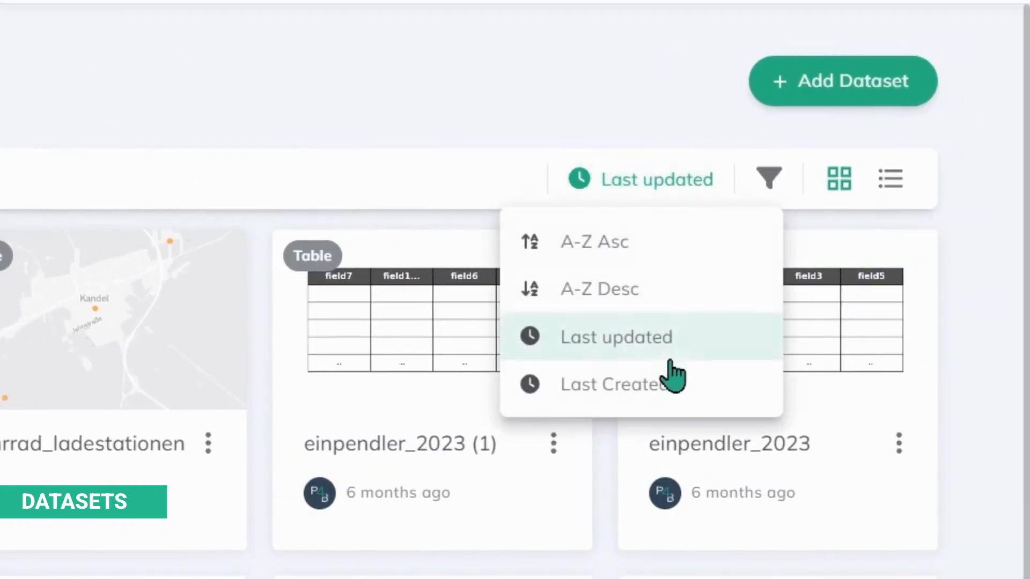
Step: Filter the datasets to Raster and Table types and peek at the first dataset's actions
left_click(770, 177)
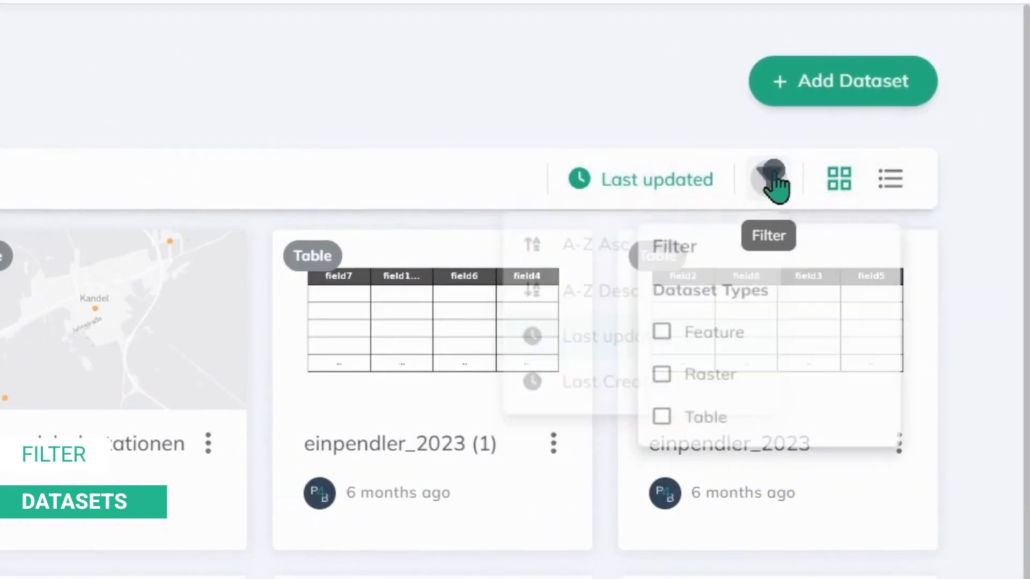
left_click(698, 380)
left_click(699, 436)
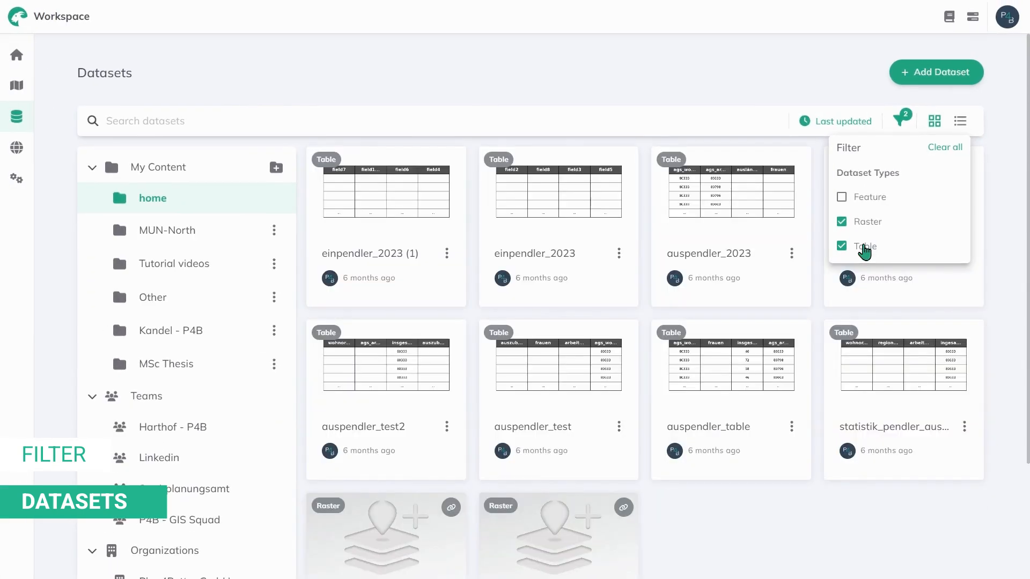
left_click(447, 253)
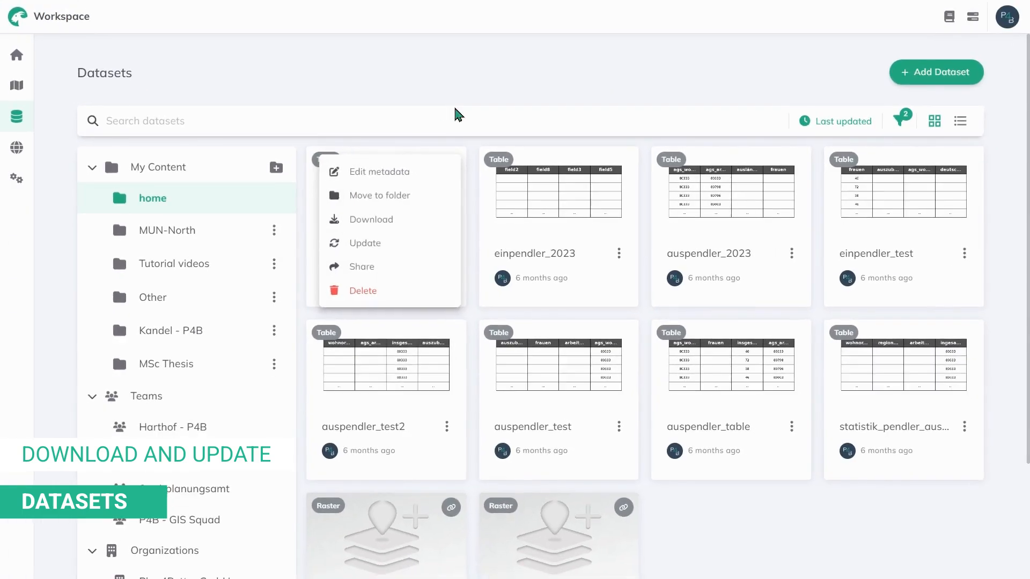
left_click(454, 86)
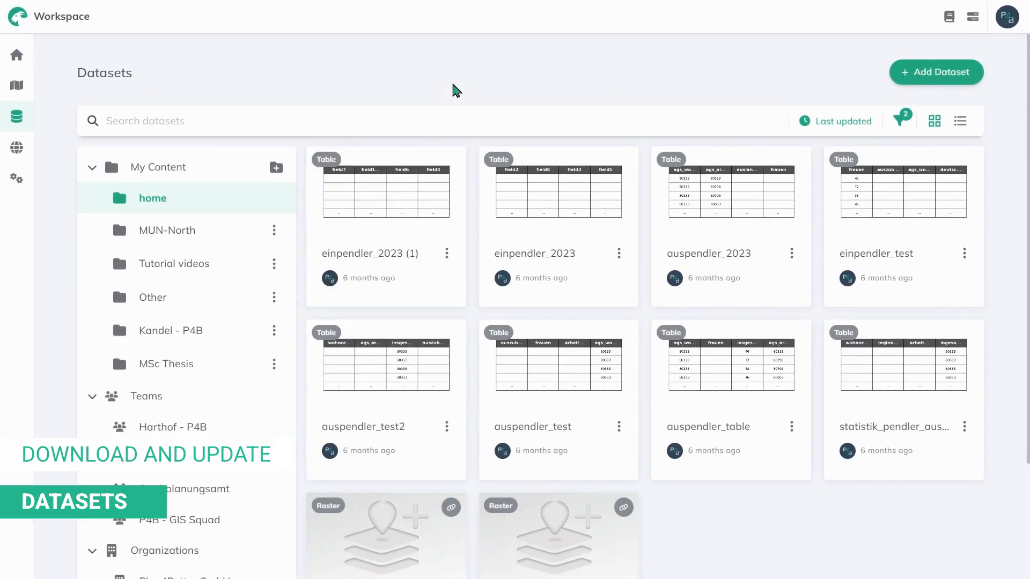
left_click(22, 153)
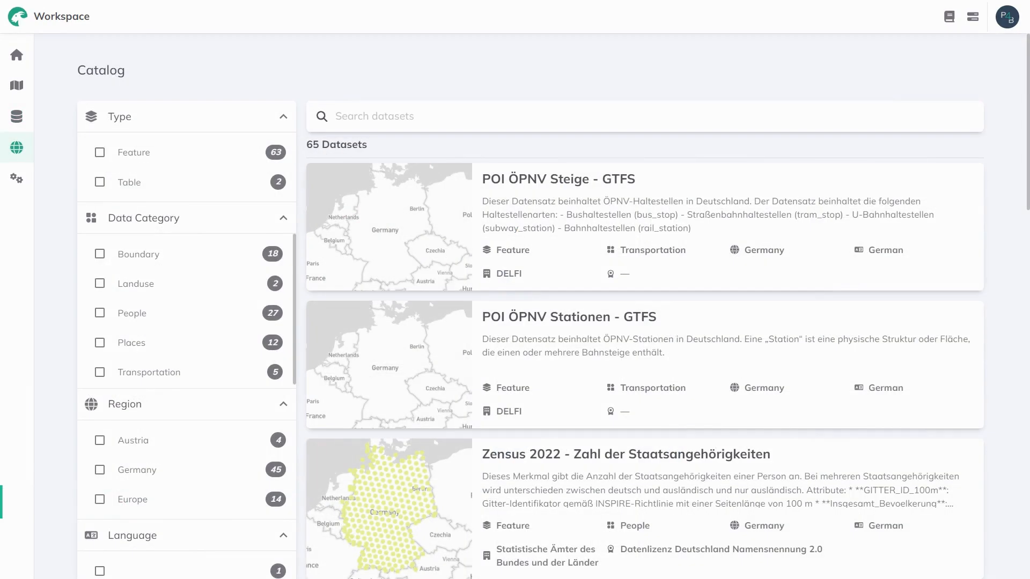
Step: Collapse the catalog's Type, Data Category, Region, Language, Distributor Name and License filter groups
scroll(517, 262, "down", 3)
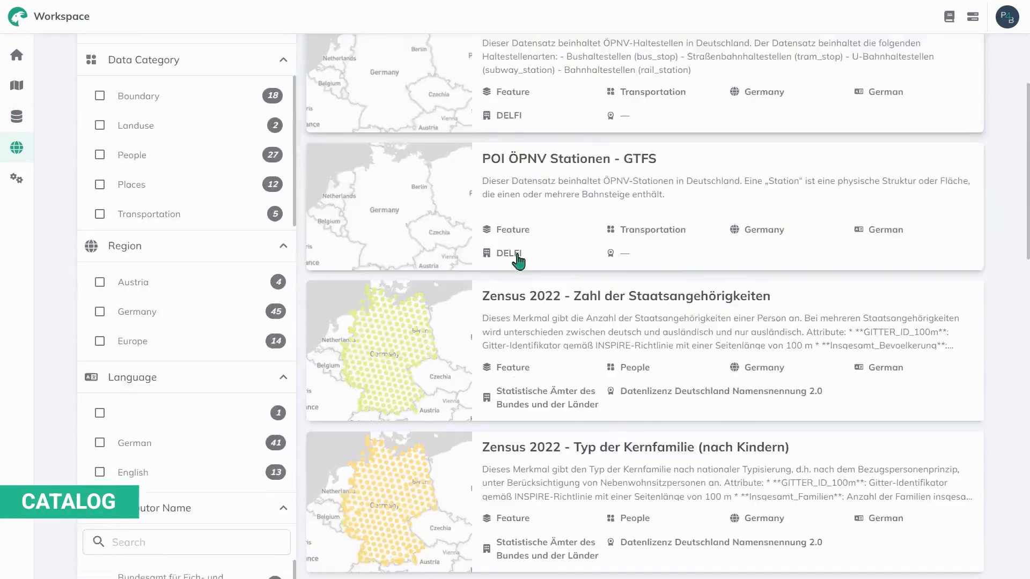
scroll(517, 261, "down", 9)
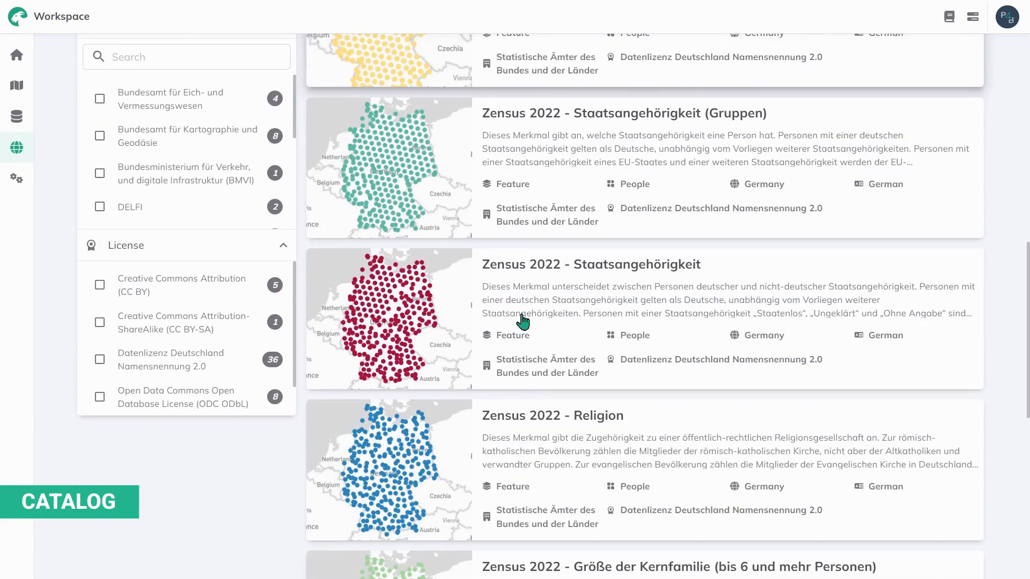
scroll(523, 321, "up", 12)
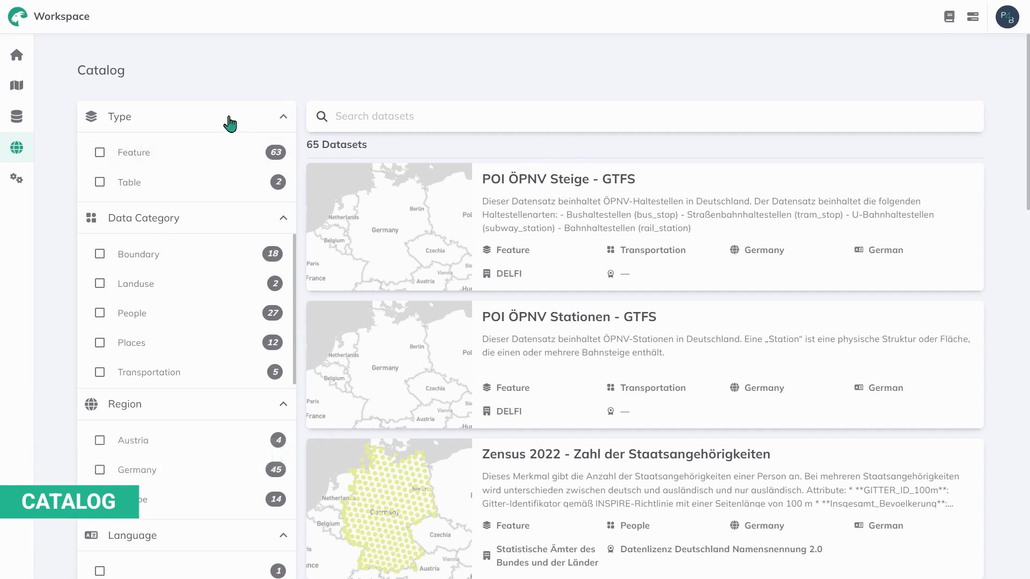
left_click(229, 117)
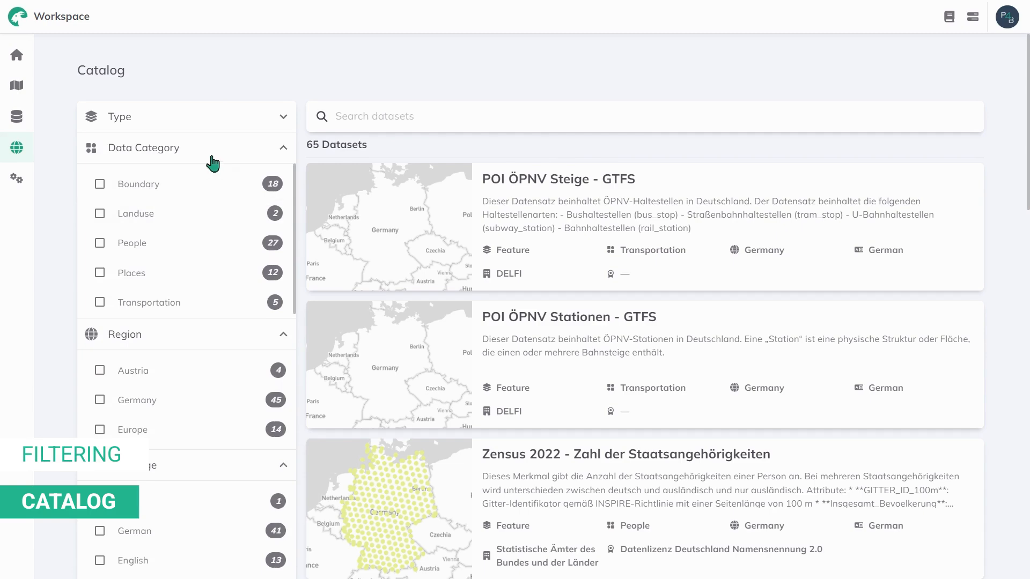
left_click(211, 156)
left_click(212, 185)
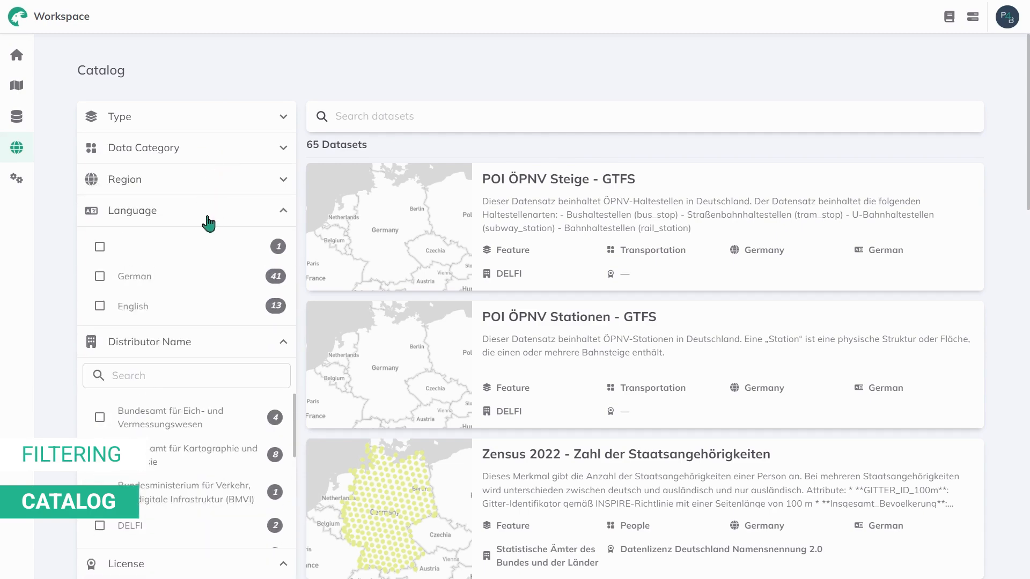
left_click(208, 221)
left_click(199, 243)
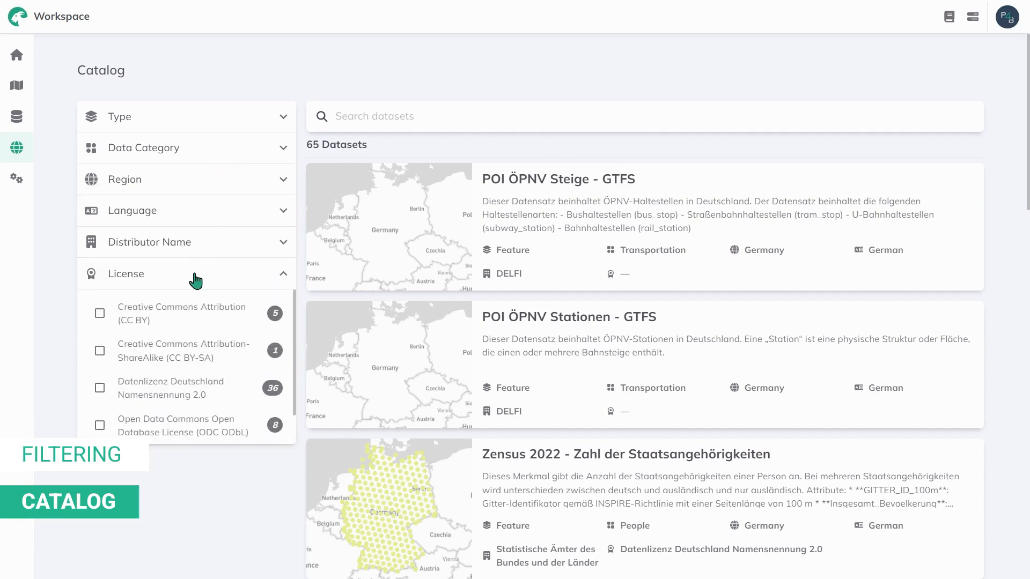
left_click(196, 279)
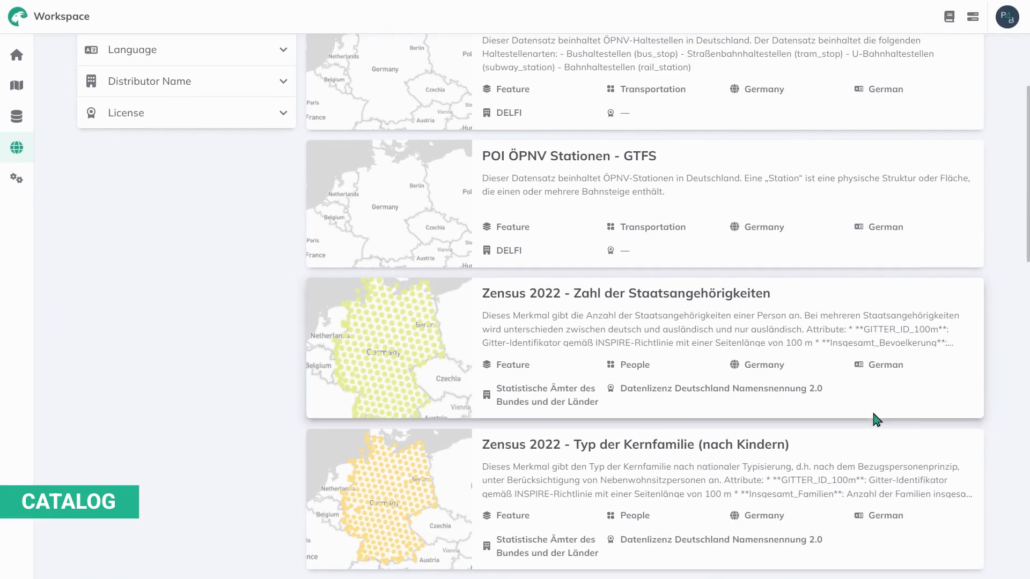
scroll(528, 252, "up", 3)
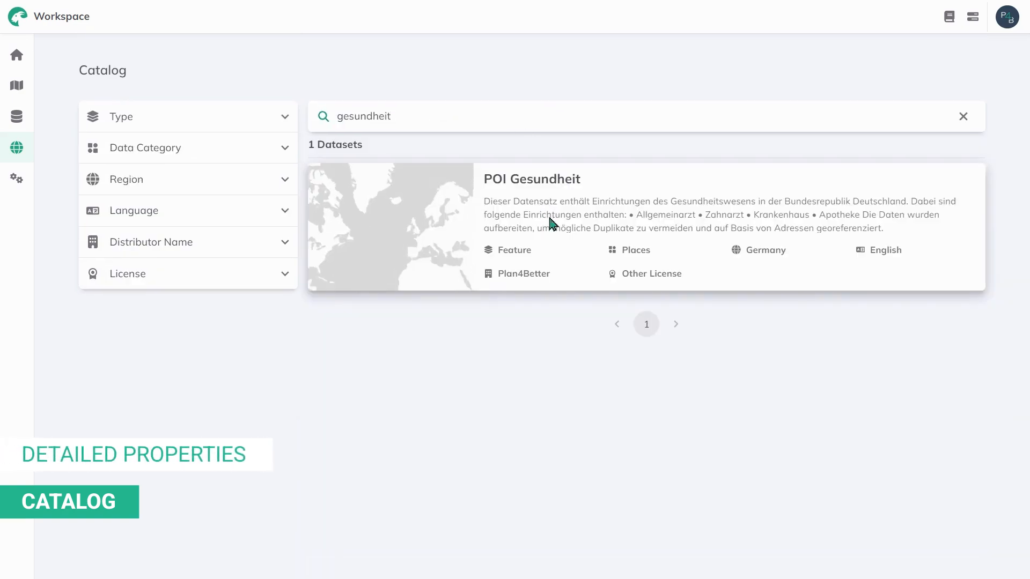
Step: Open the POI Gesundheit dataset details and scroll through them
left_click(551, 221)
scroll(241, 491, "down", 2)
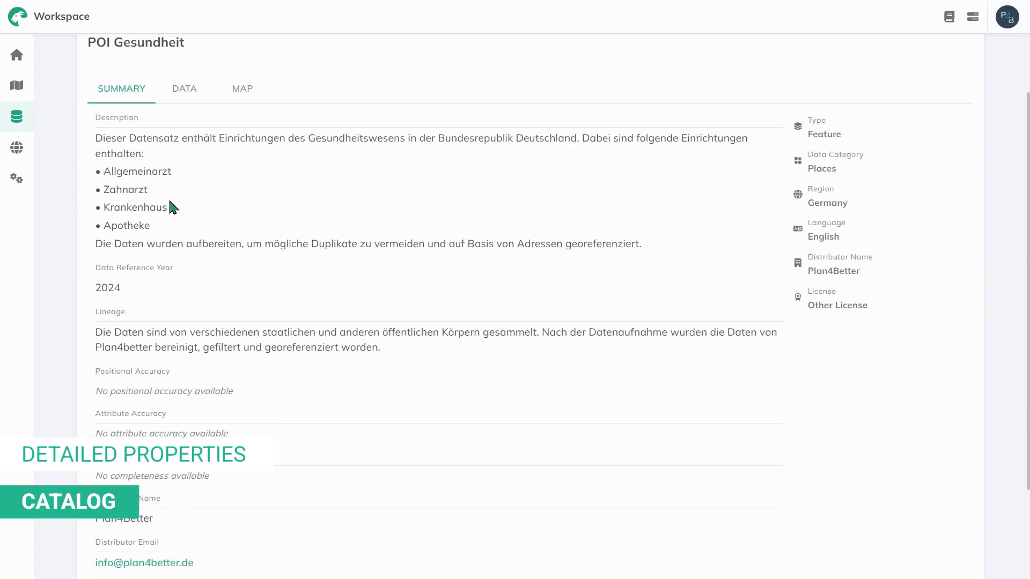
scroll(170, 215, "up", 2)
Step: Pan and zoom the dataset's map preview over Europe, then return to the catalog and open Settings
left_click(236, 176)
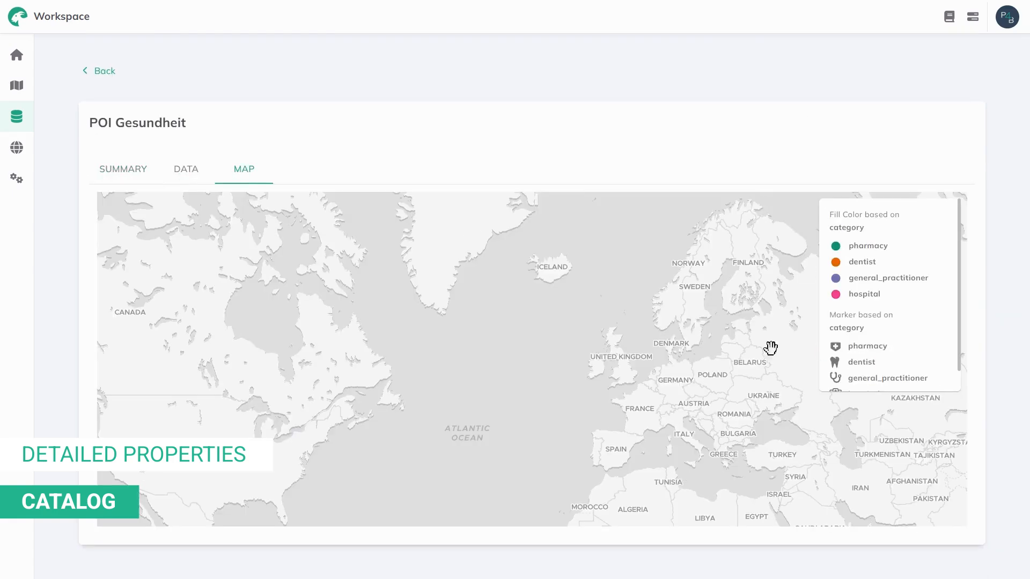
left_click_drag(709, 364, 524, 324)
scroll(501, 348, "up", 10)
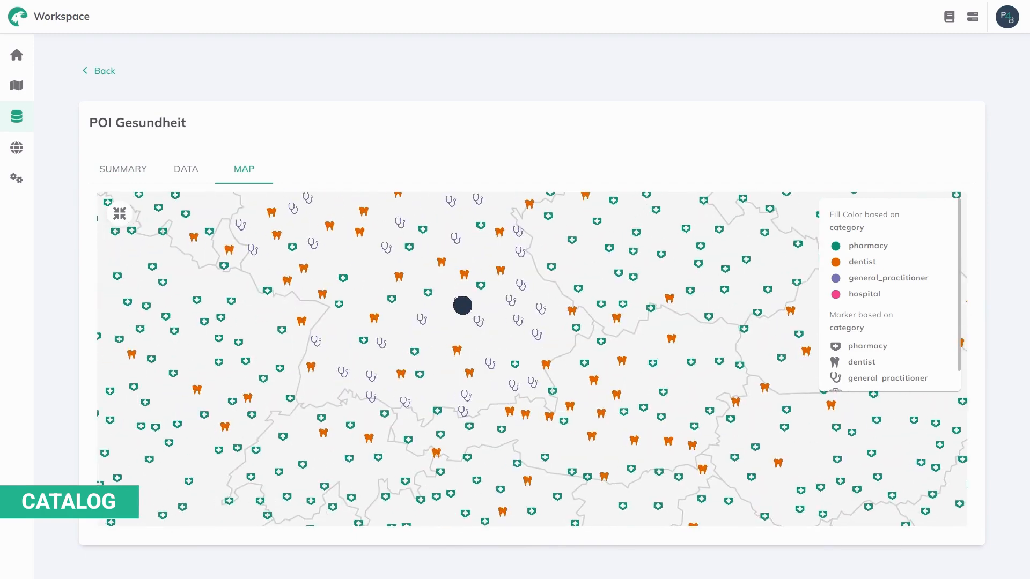
scroll(502, 303, "down", 2)
left_click(93, 71)
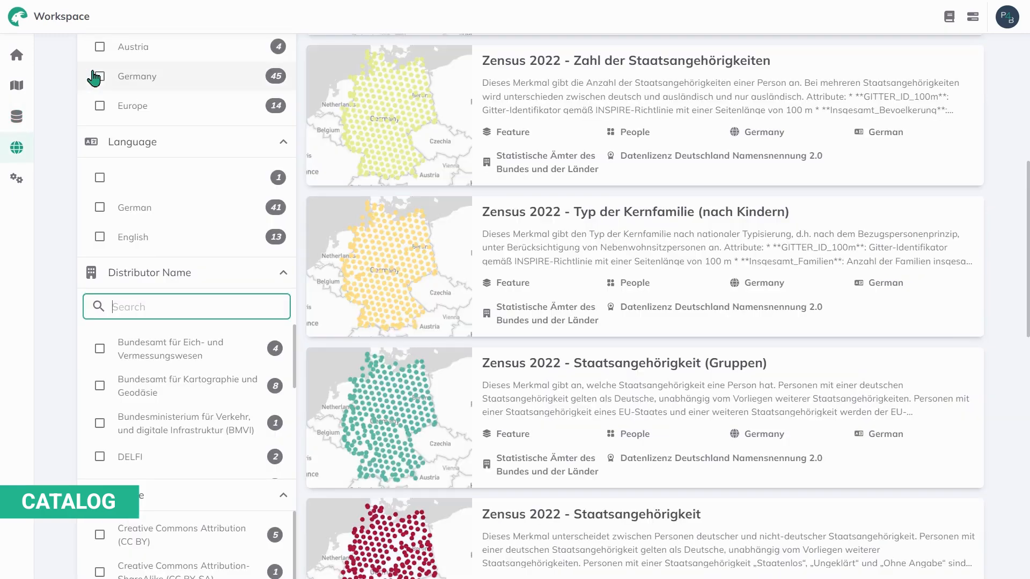
left_click(17, 179)
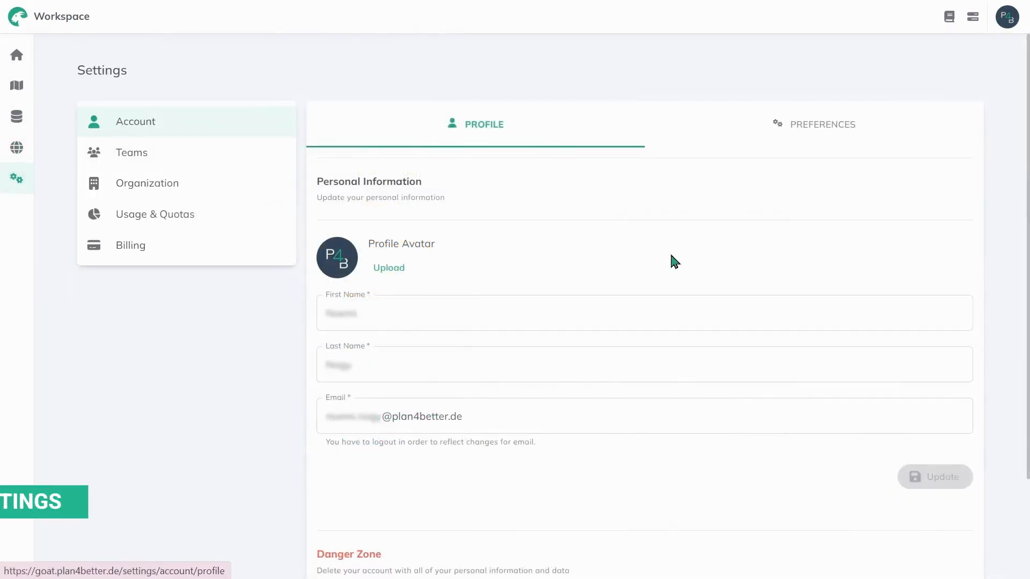
Step: Review the interface languages, keep the Light theme, then view Teams and the Organization profile
left_click(808, 129)
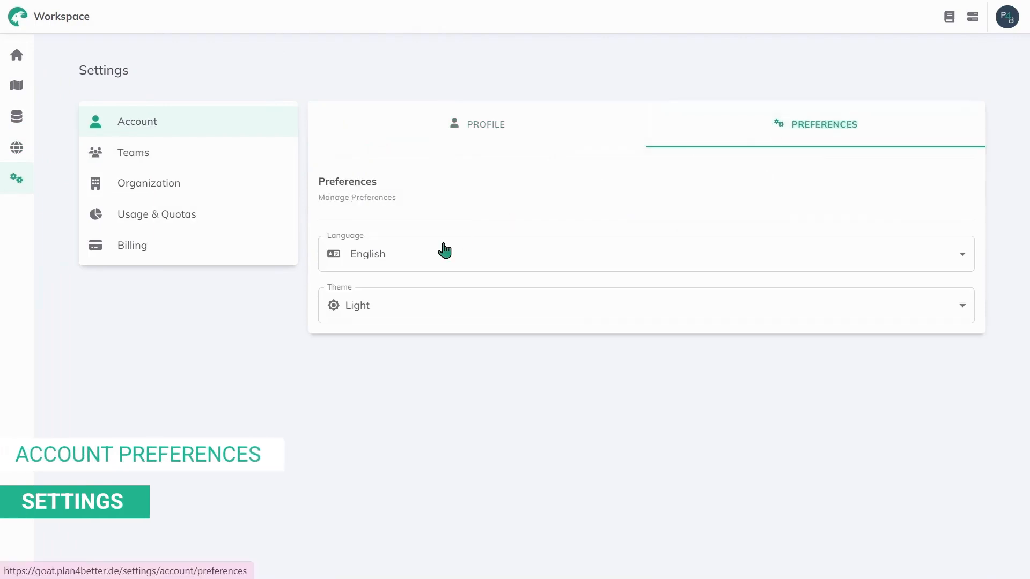
left_click(430, 257)
left_click(419, 261)
left_click(395, 310)
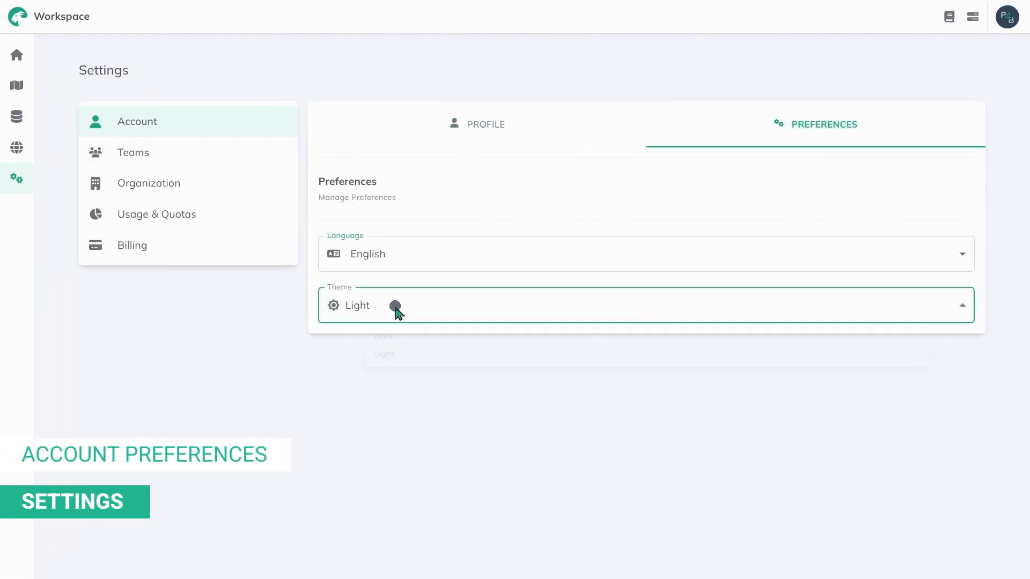
left_click(386, 310)
left_click(173, 154)
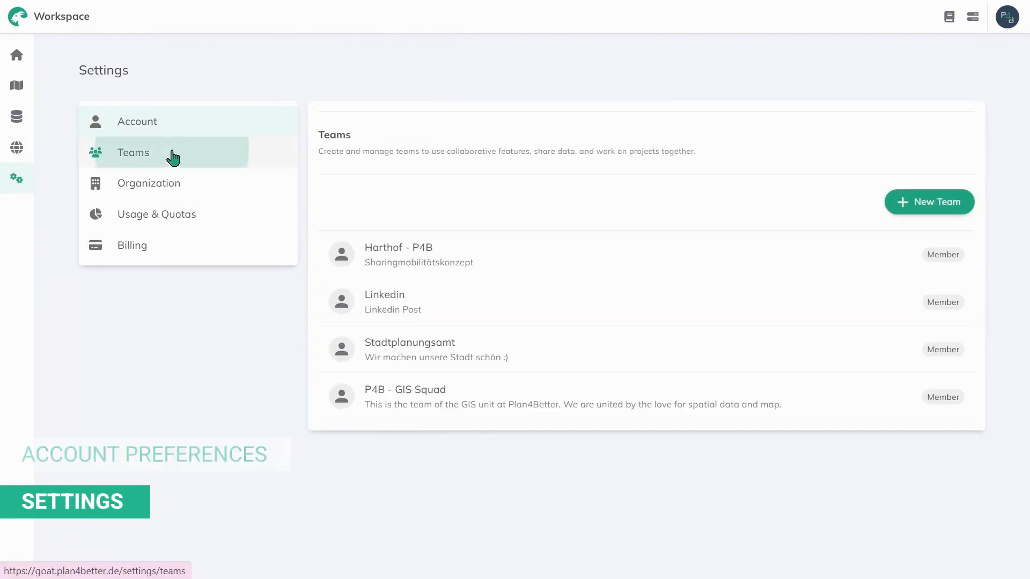
left_click(169, 192)
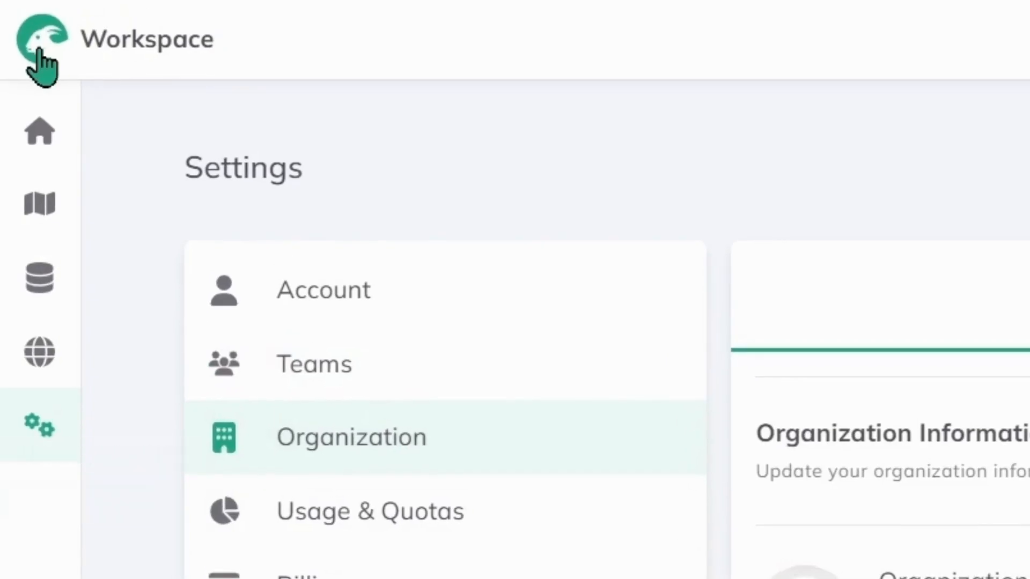
Step: From Home, create the 'Bundesweite Meckerweg-Strategie' project in the Tutorial videos folder
left_click(39, 48)
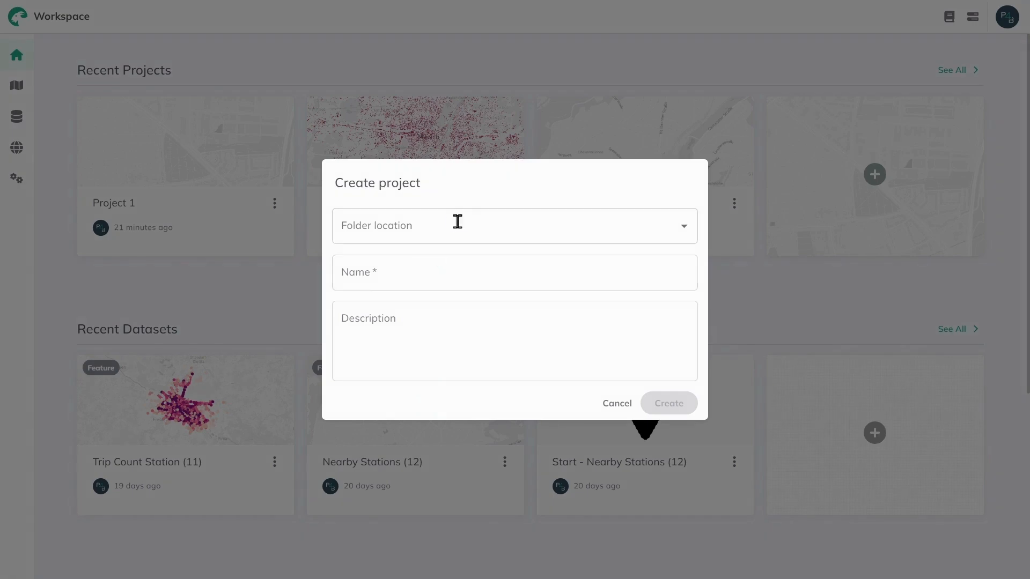
left_click(458, 221)
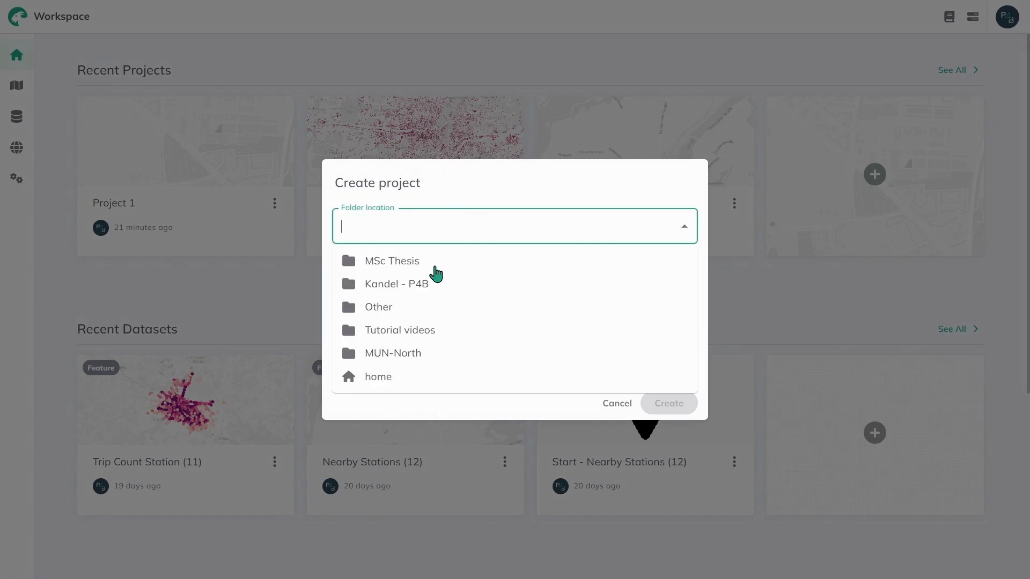
left_click(421, 333)
left_click(397, 272)
type("Bundesweite Meckerweg-Strategie")
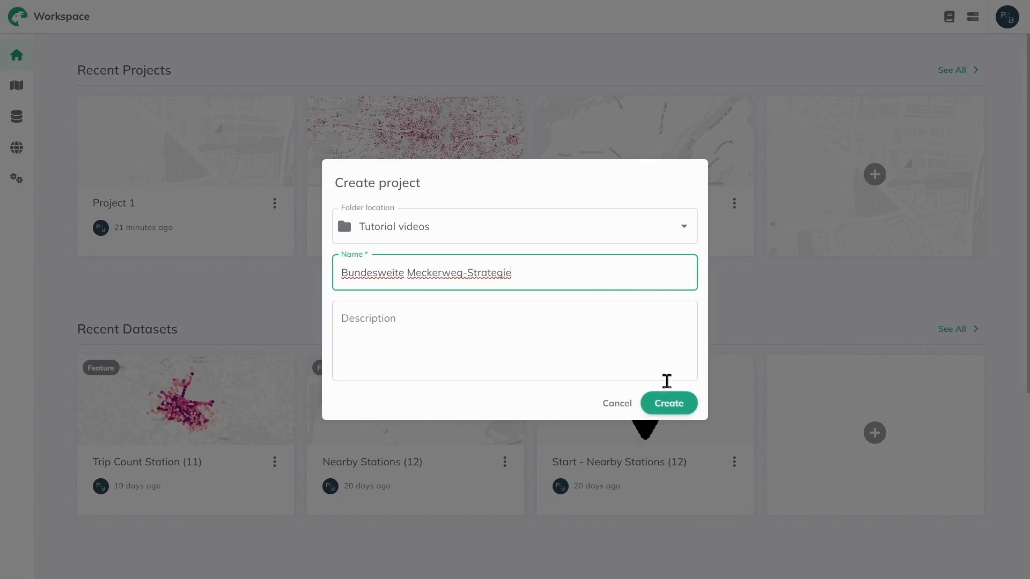
left_click(668, 403)
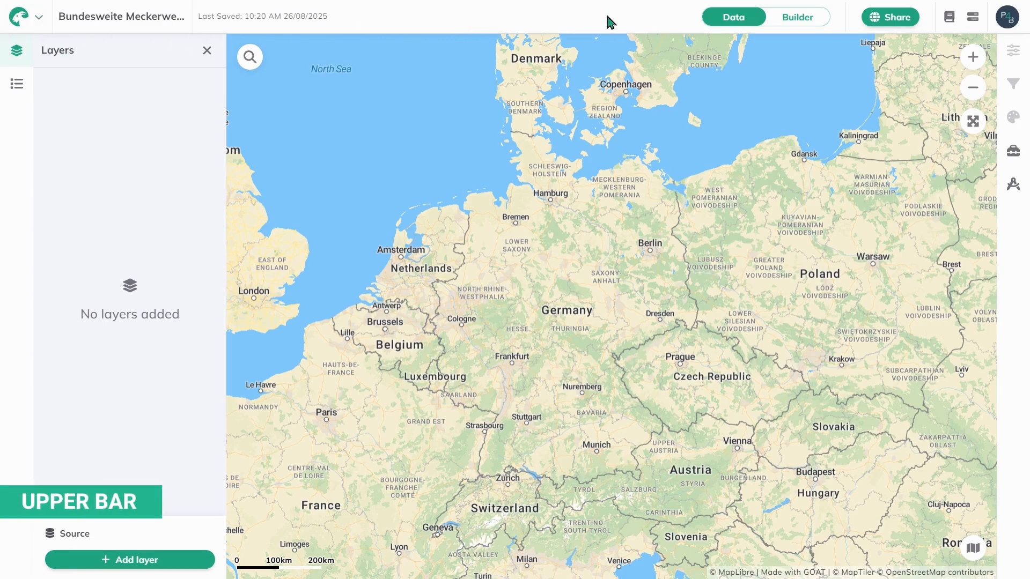
Step: Lock the map extent, zoom and pan toward Germany and the Benelux, then unlock the map view
left_click(38, 22)
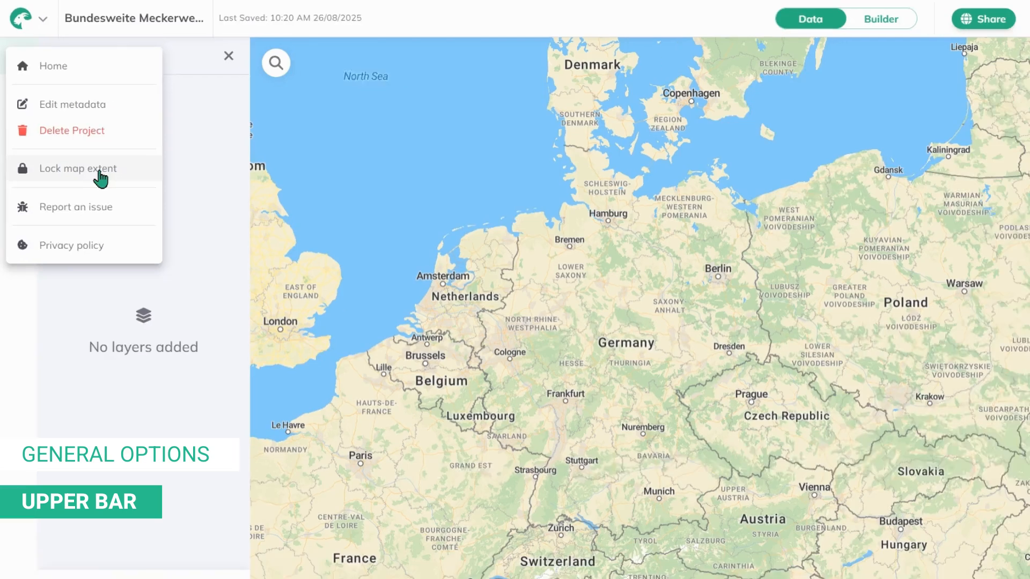
left_click(178, 307)
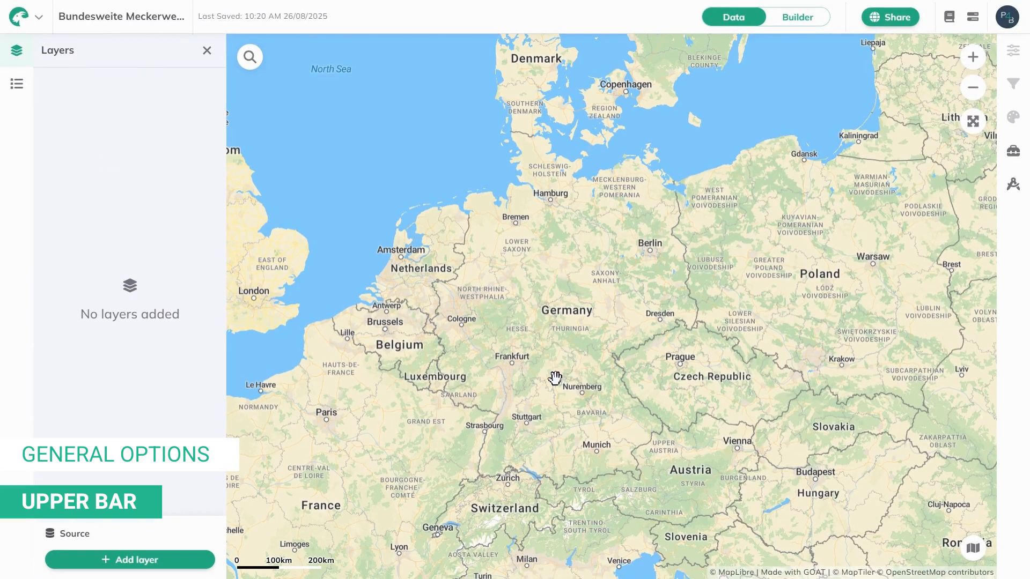
scroll(520, 379, "up", 3)
left_click_drag(579, 433, 556, 366)
left_click(39, 16)
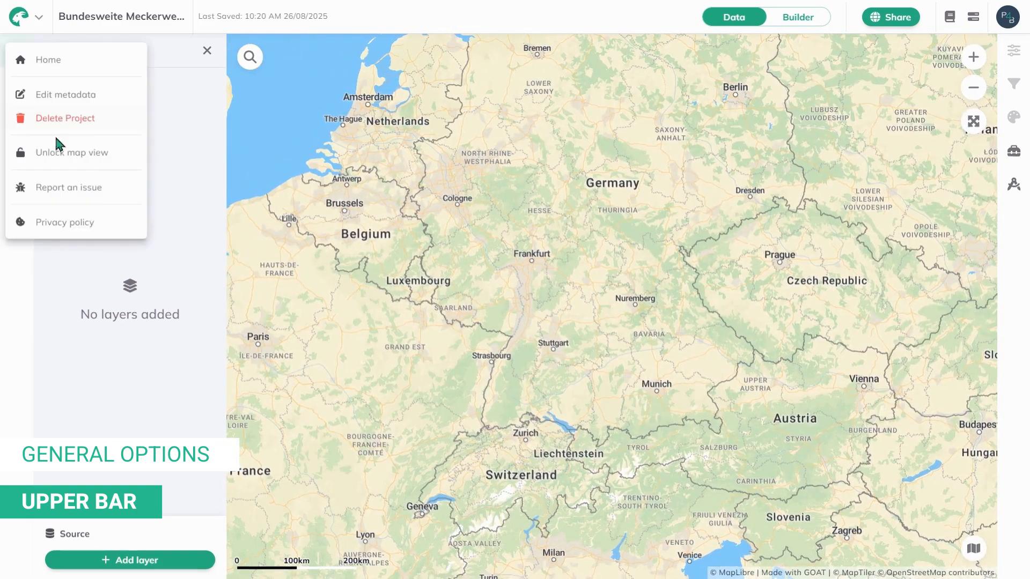
left_click(62, 156)
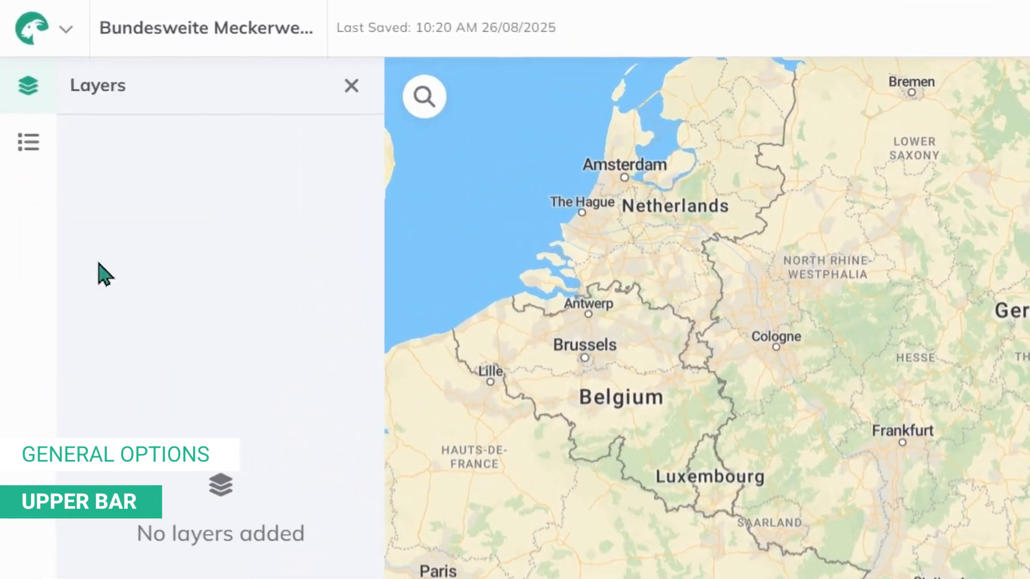
left_click(64, 30)
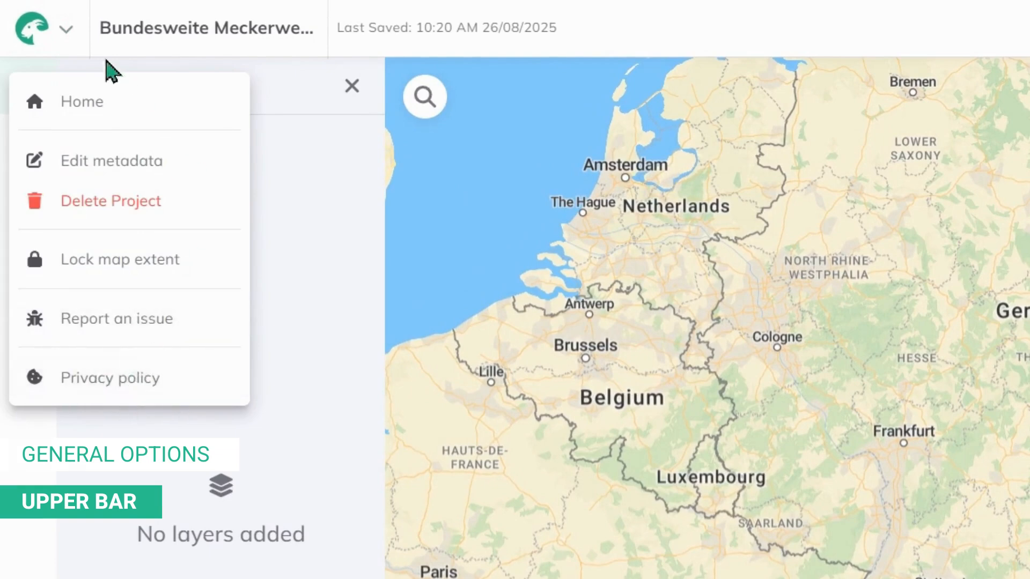
left_click(73, 33)
Step: Prefix the project name with '2025', then switch to Builder mode and back to Data
left_click(164, 32)
left_click(113, 30)
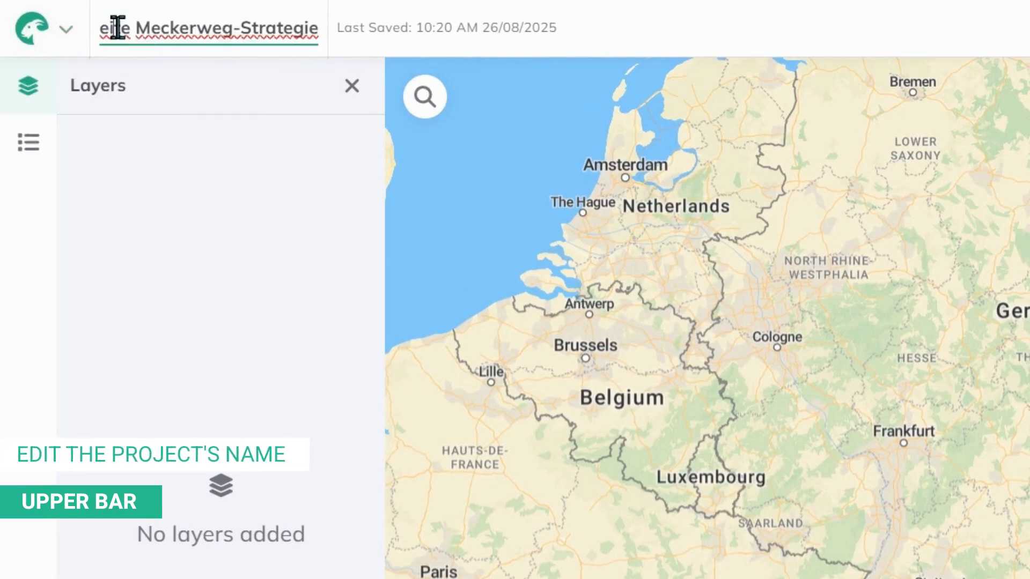
key("Left")
key("Left")
key("Left")
key("Left")
key("Left")
key("Left")
type("2025")
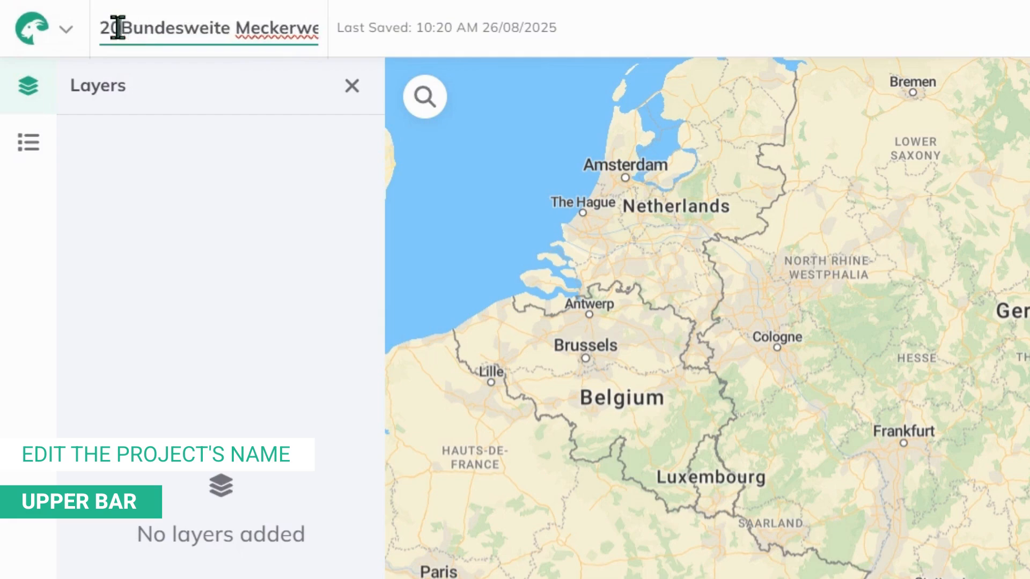
key("Return")
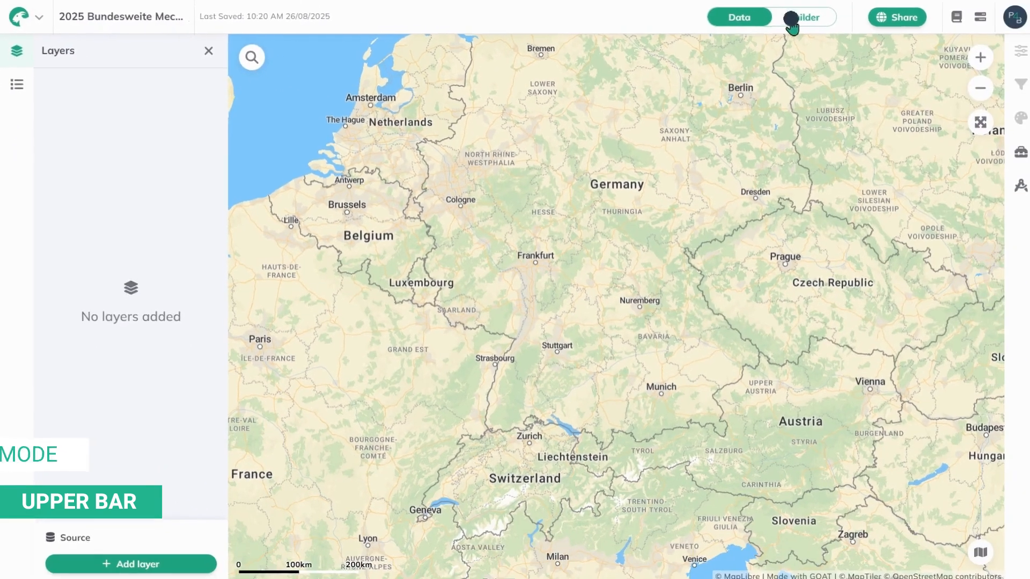
left_click(784, 22)
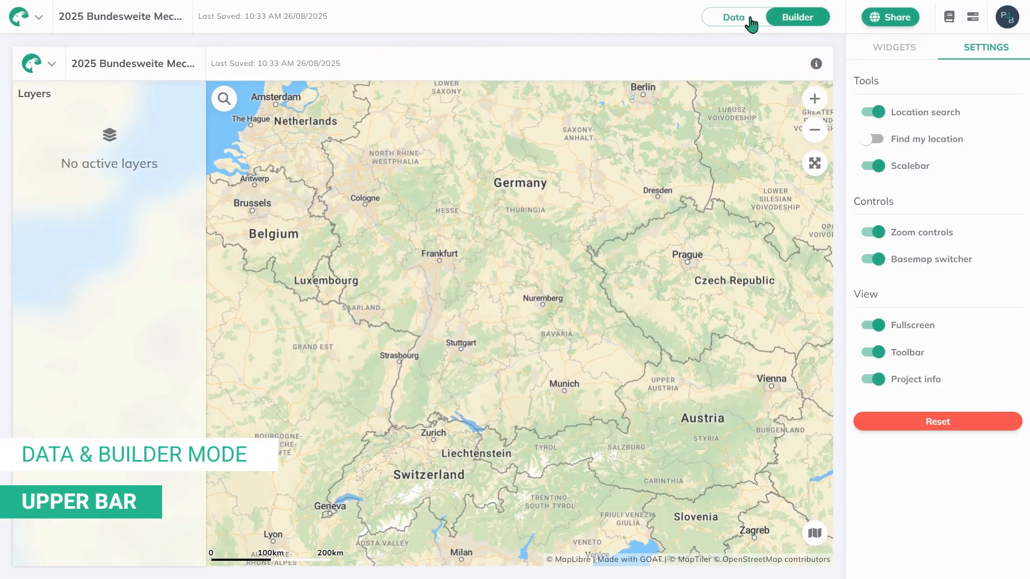
left_click(751, 23)
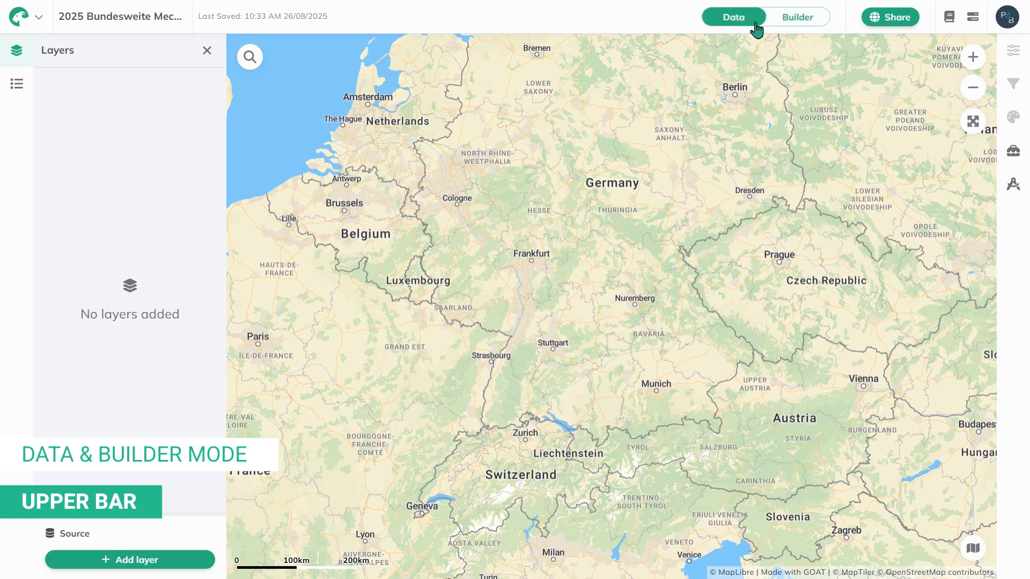
left_click(890, 17)
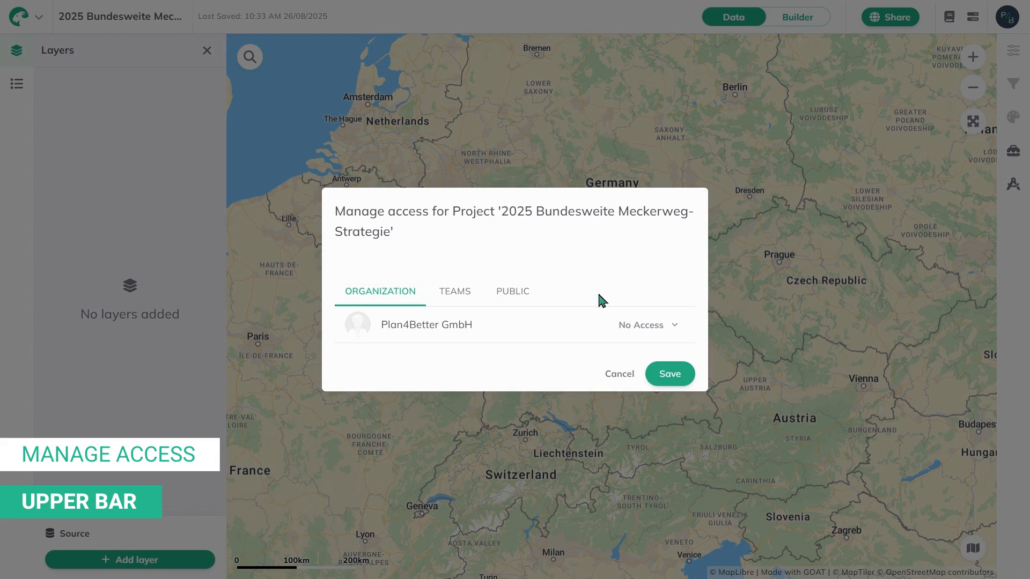
left_click(663, 325)
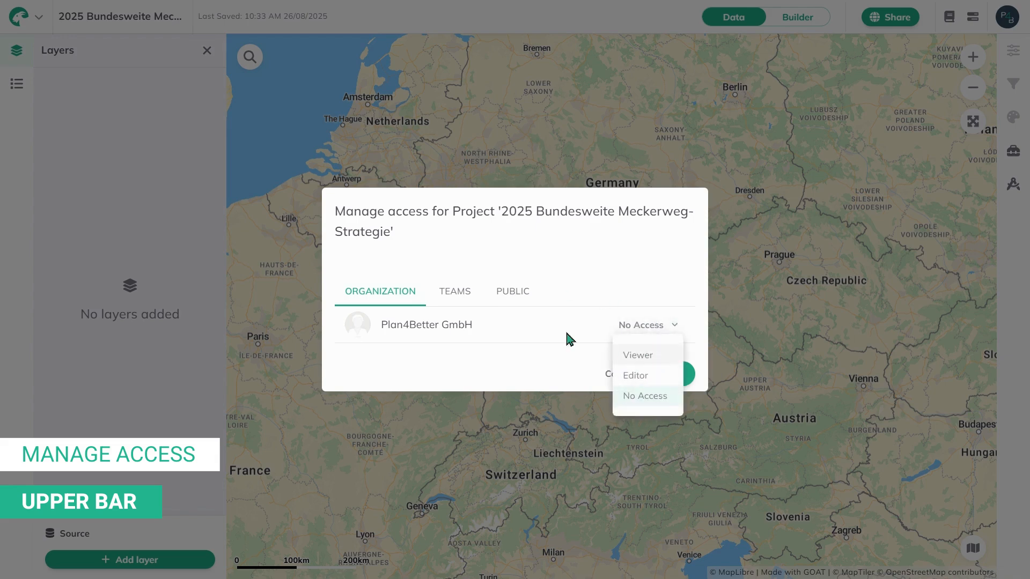
left_click(453, 300)
left_click(452, 301)
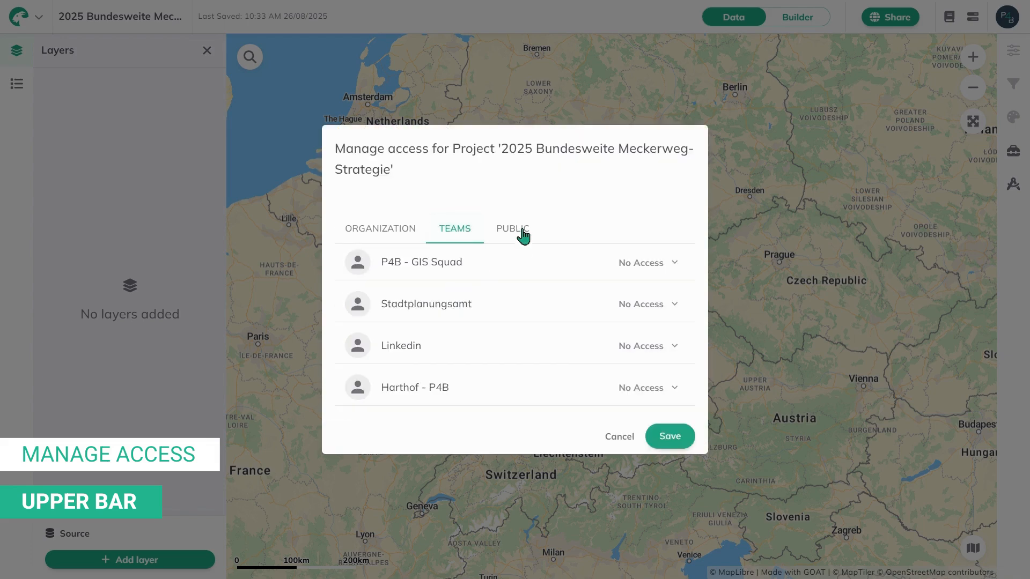
left_click(523, 235)
left_click(660, 336)
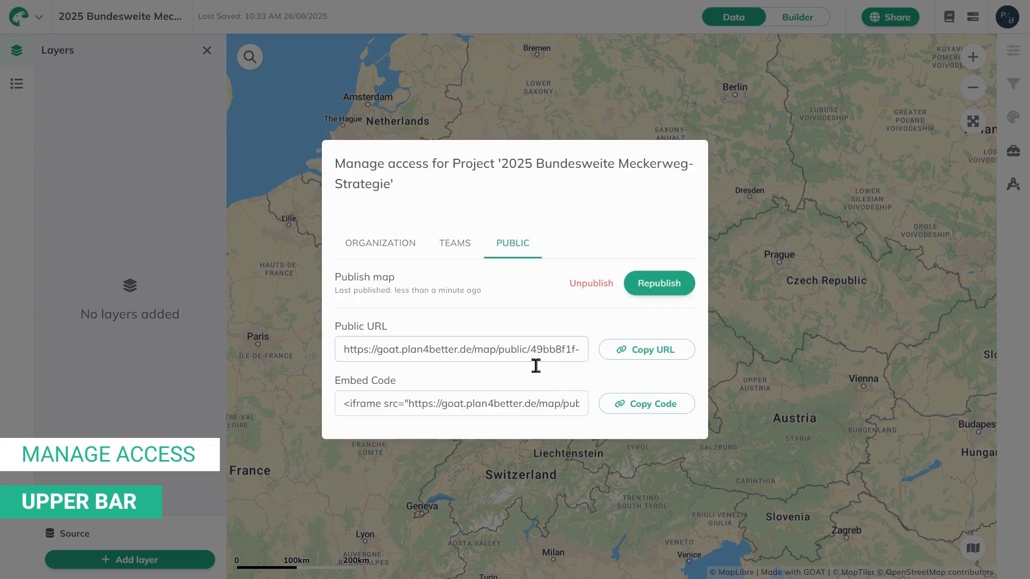
left_click(590, 285)
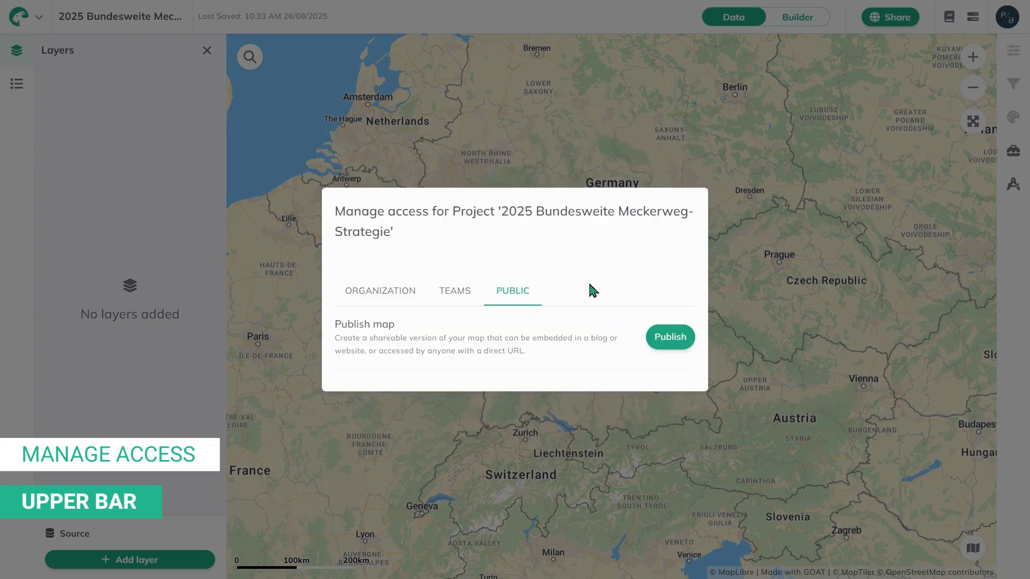
left_click(695, 136)
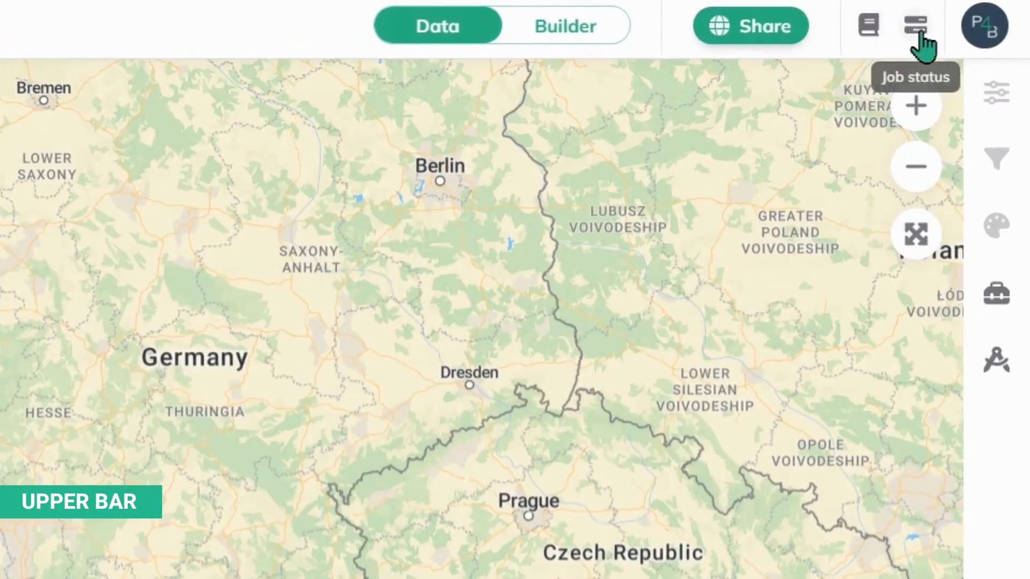
Step: Check the Job status list and the account menu, closing each afterwards
left_click(918, 37)
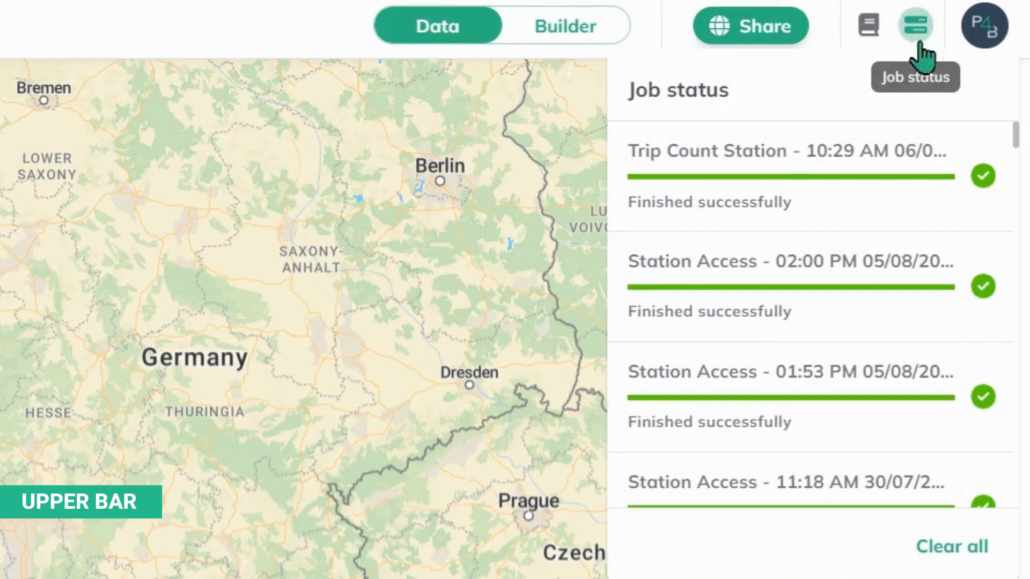
left_click(918, 37)
left_click(986, 38)
left_click(987, 38)
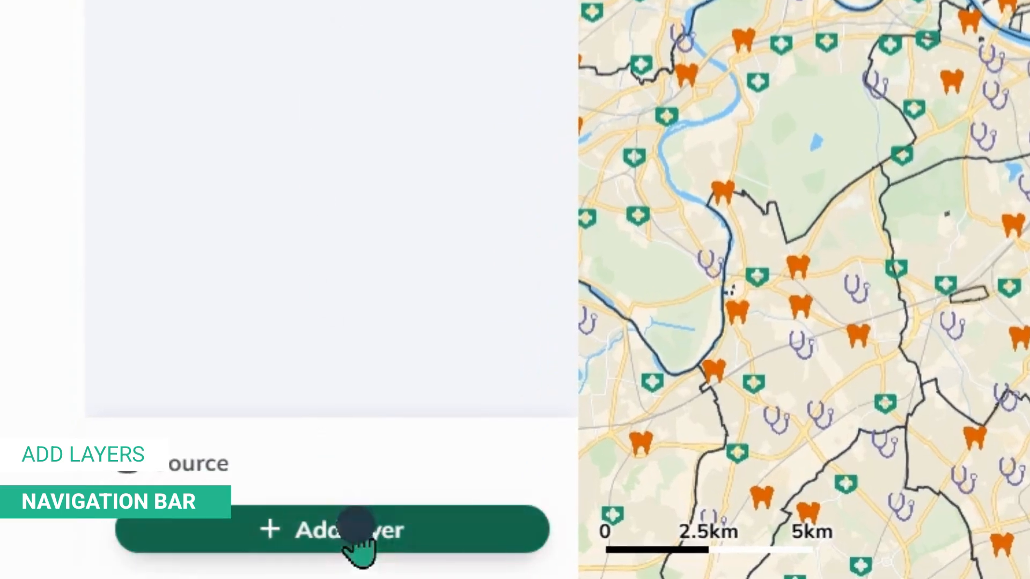
Step: Review the add-layer options, then move Borders - Neighborhoods above Catchment Area and hide it
left_click(139, 559)
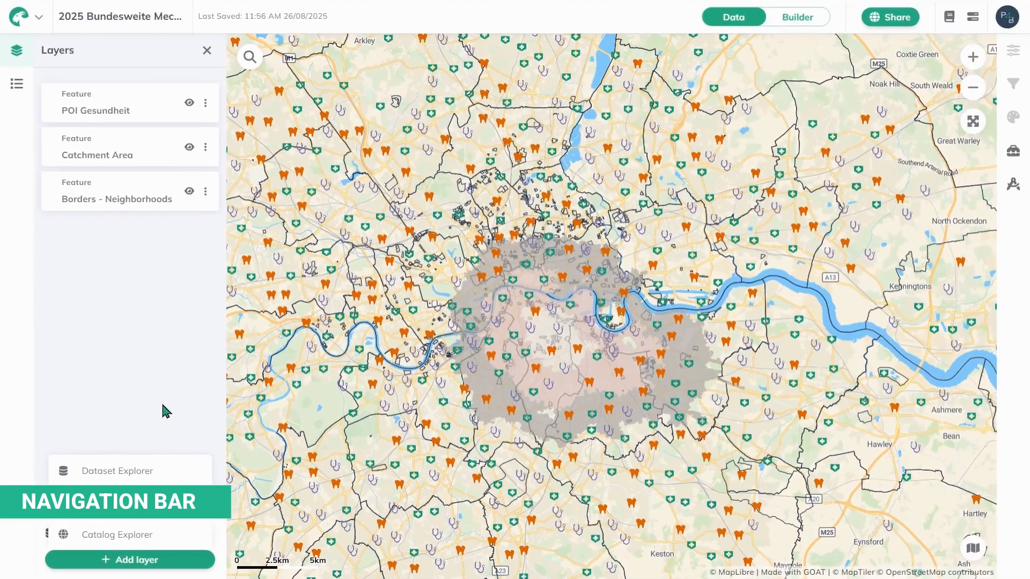
left_click(164, 410)
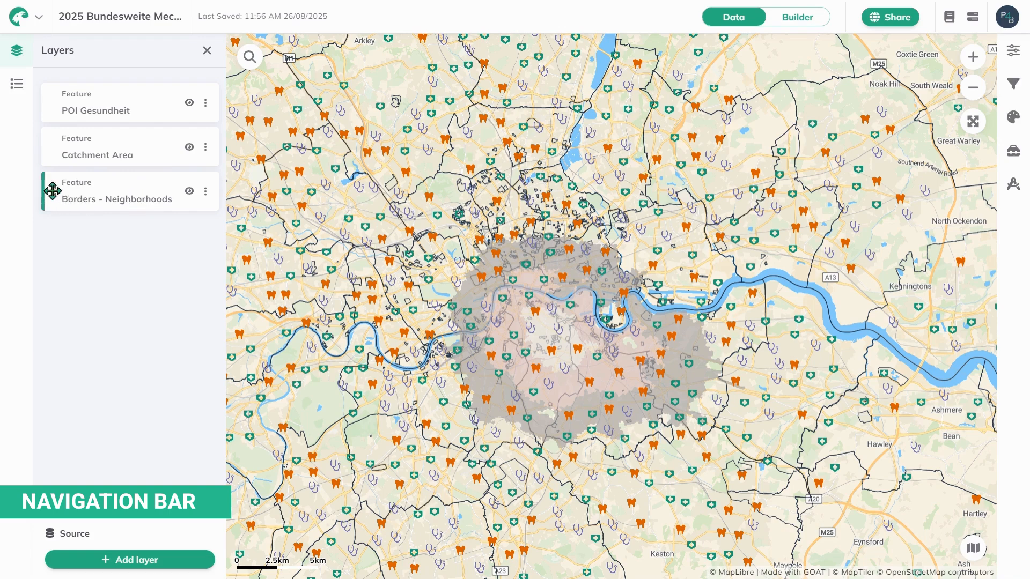
left_click_drag(52, 191, 55, 142)
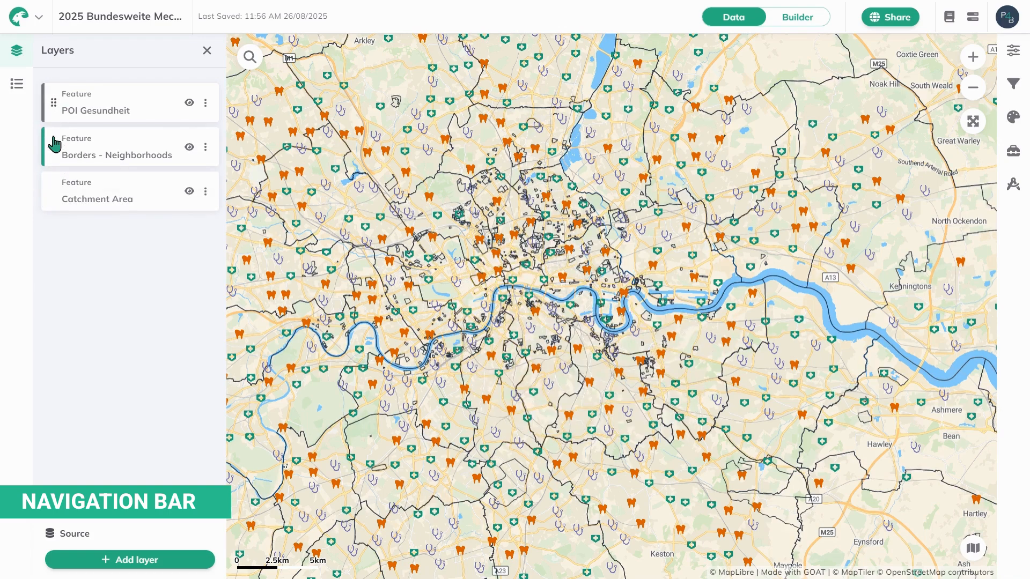
left_click(190, 150)
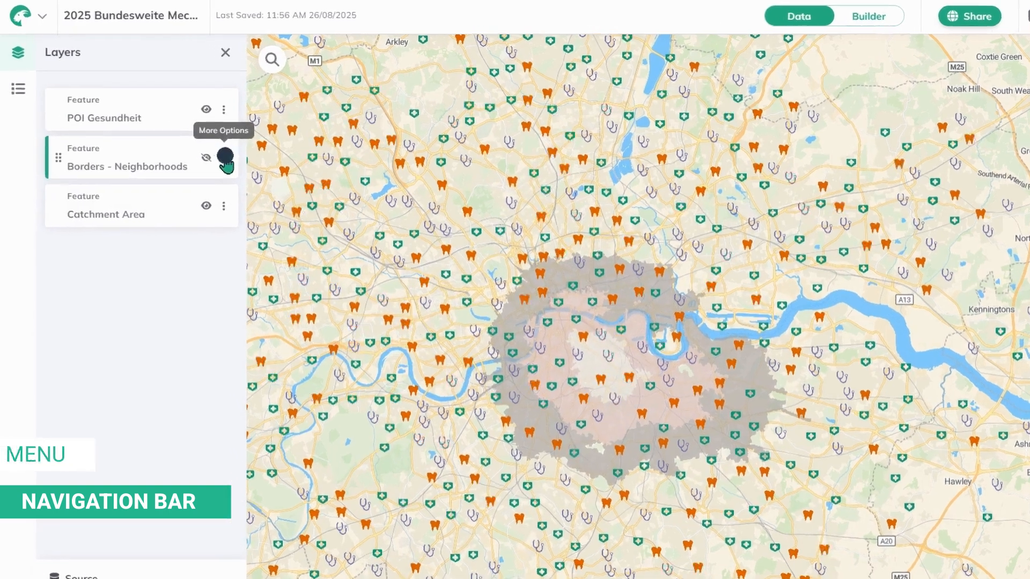
Step: Inspect the options menus of Borders - Neighborhoods and Catchment Area, then show the legend
left_click(207, 149)
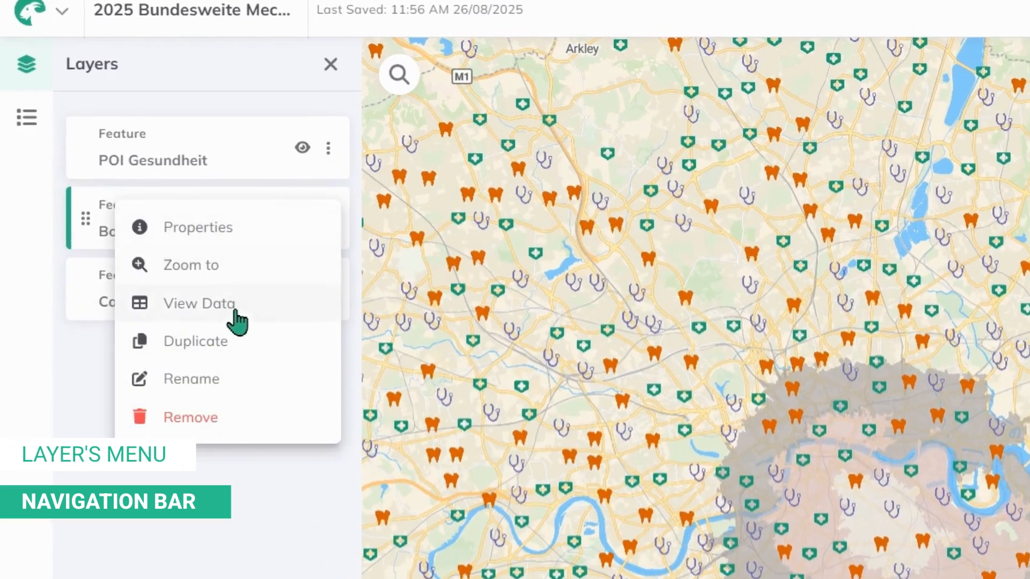
left_click(59, 351)
left_click(328, 290)
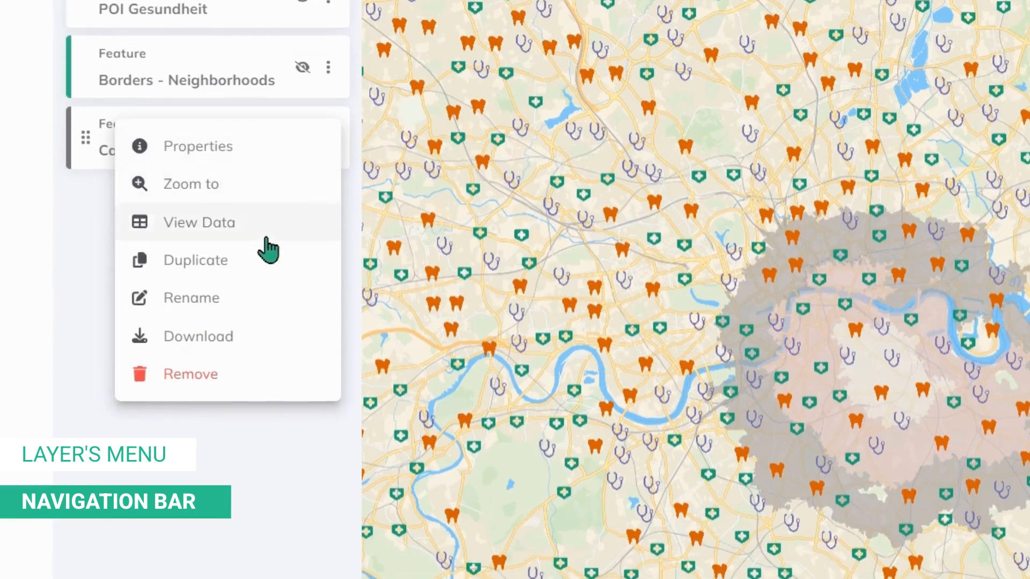
left_click(69, 220)
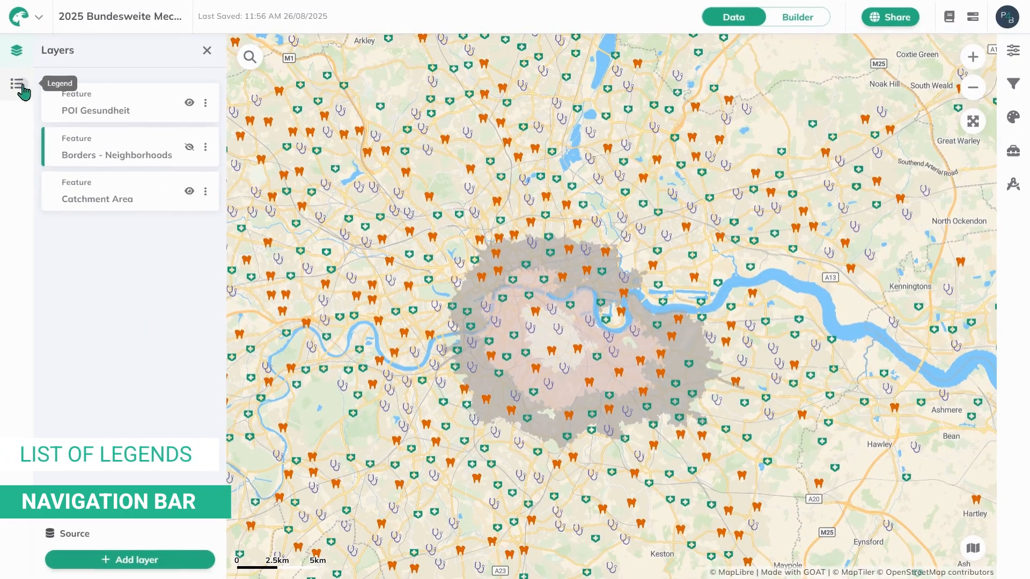
left_click(22, 86)
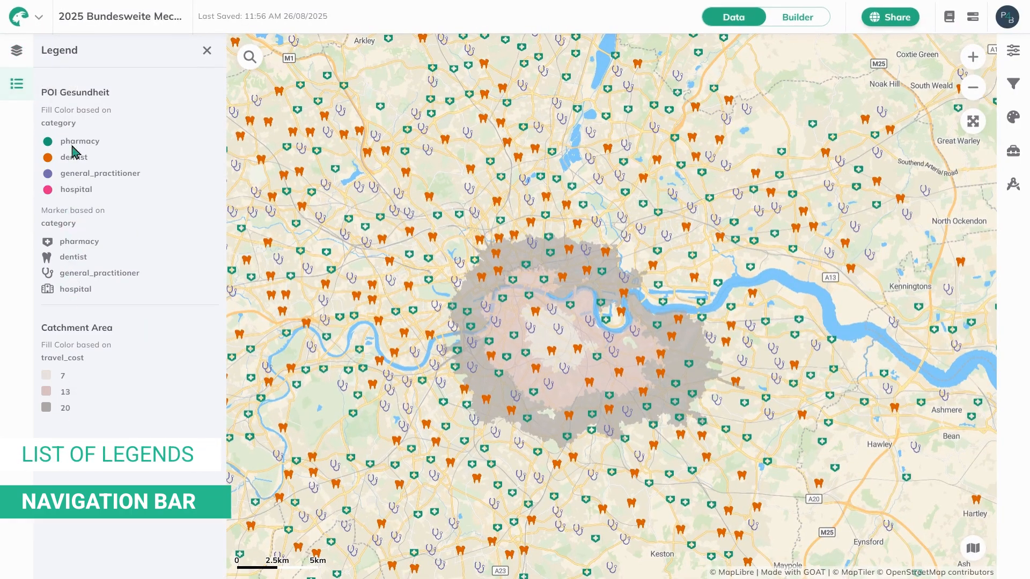
Step: Switch the left panel from the Legend back to the Layers list
left_click(19, 56)
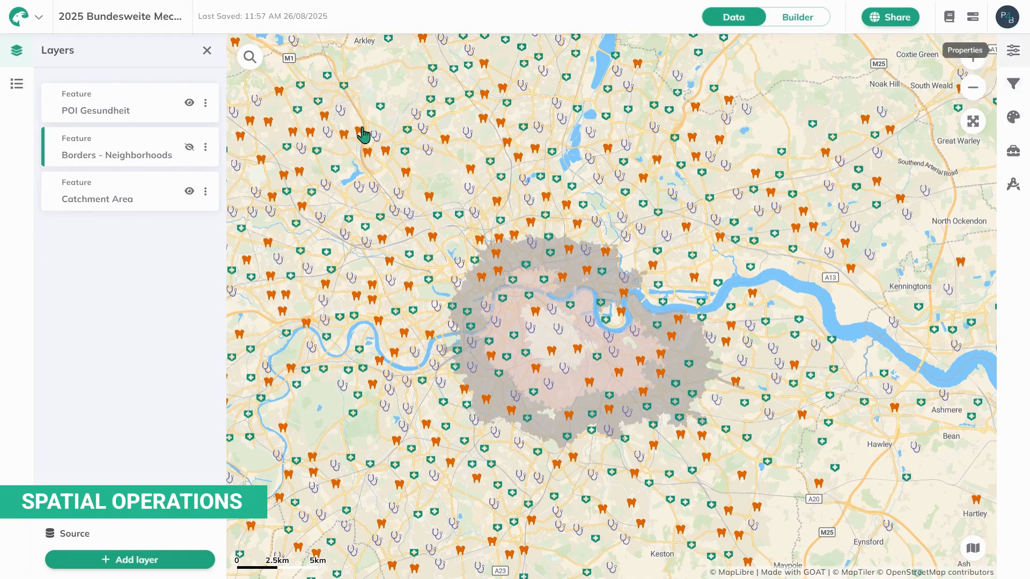
Step: Keep POI Gesundheit as the active layer in Properties and review its Layer Info and Symbology
left_click(96, 145)
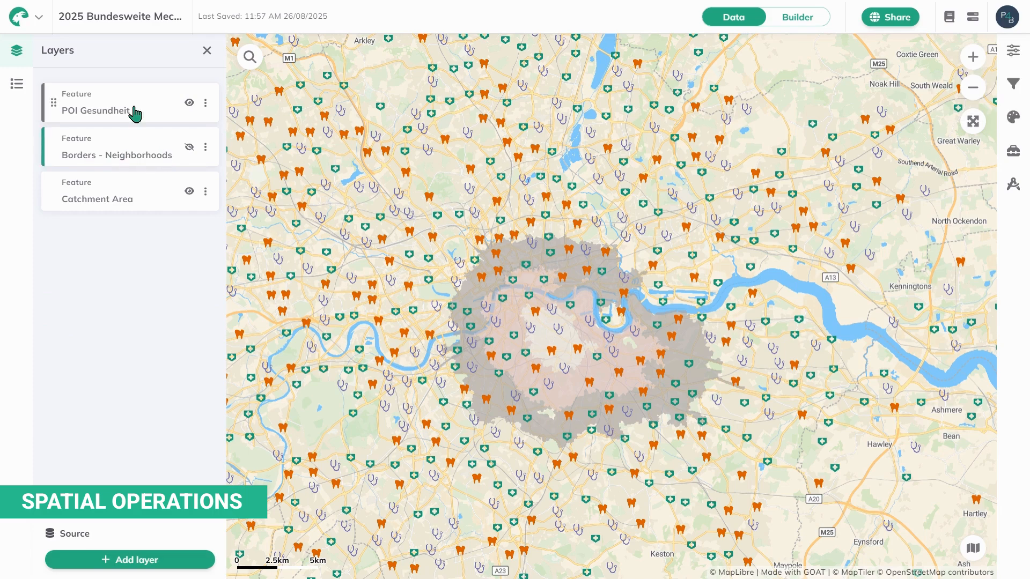
left_click(1013, 50)
left_click(945, 105)
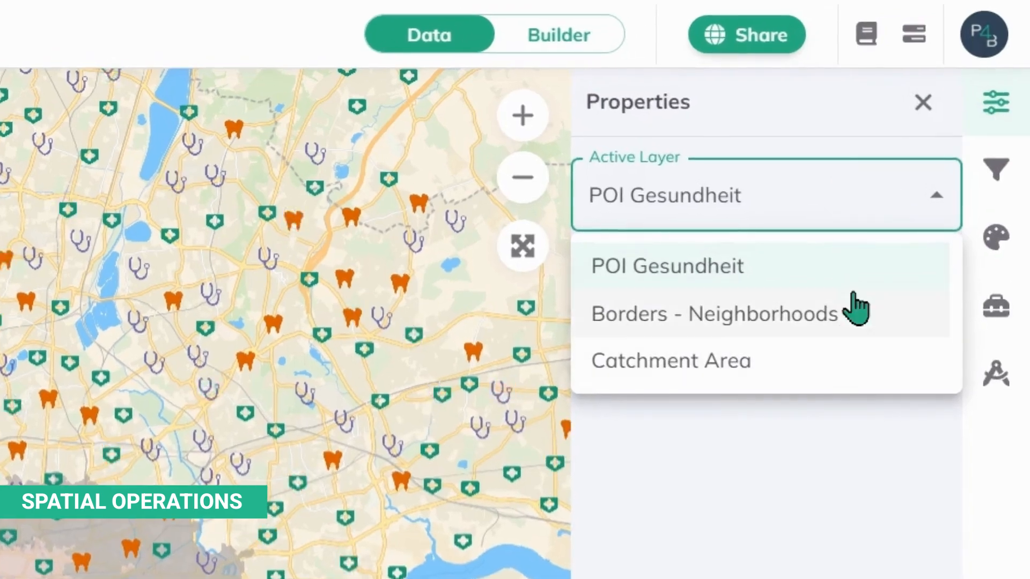
left_click(873, 275)
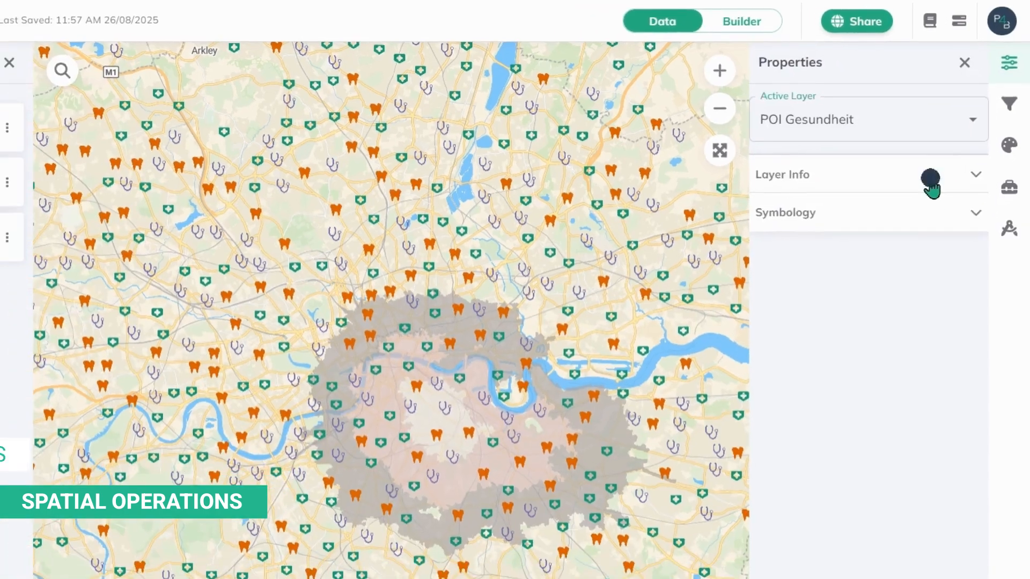
left_click(874, 287)
left_click(932, 188)
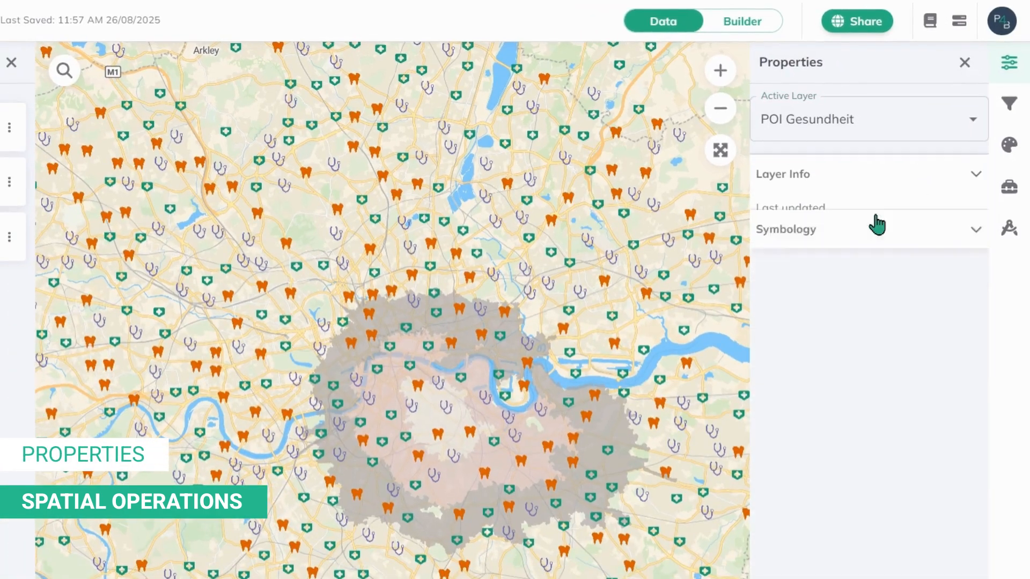
left_click(866, 231)
left_click(867, 232)
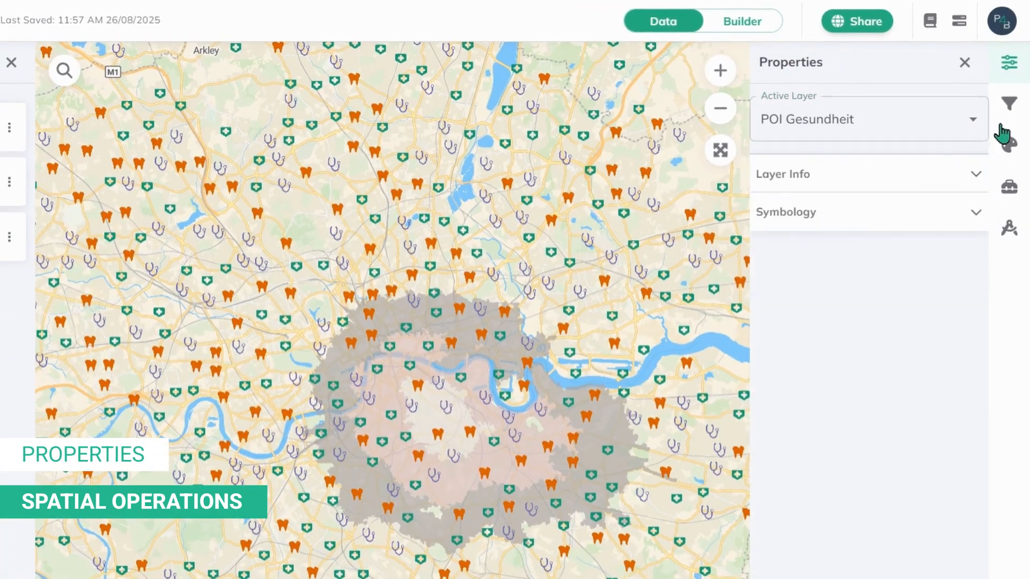
Step: Open the Filter panel for POI Gesundheit and review the available expression types
left_click(1007, 119)
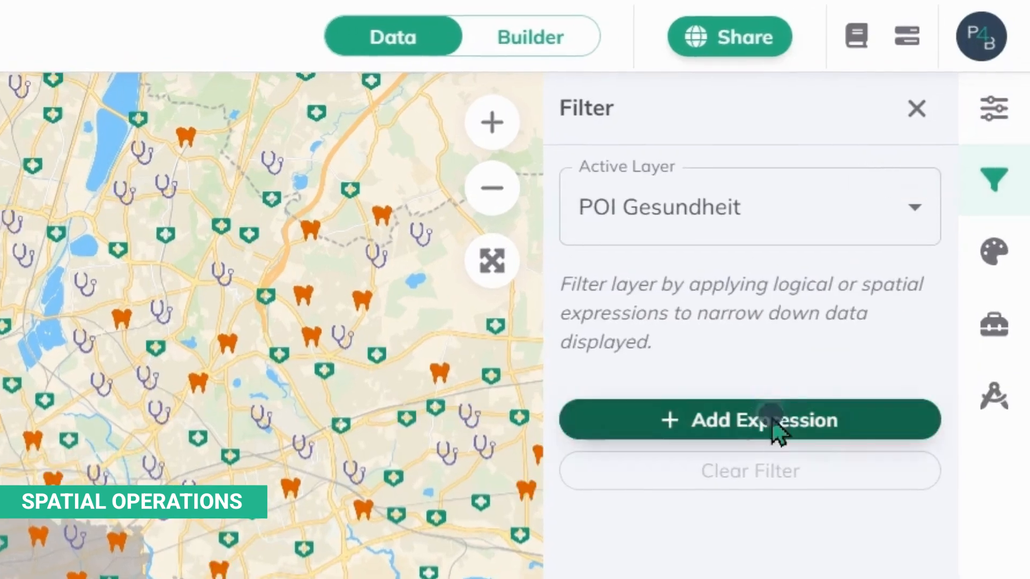
left_click(885, 244)
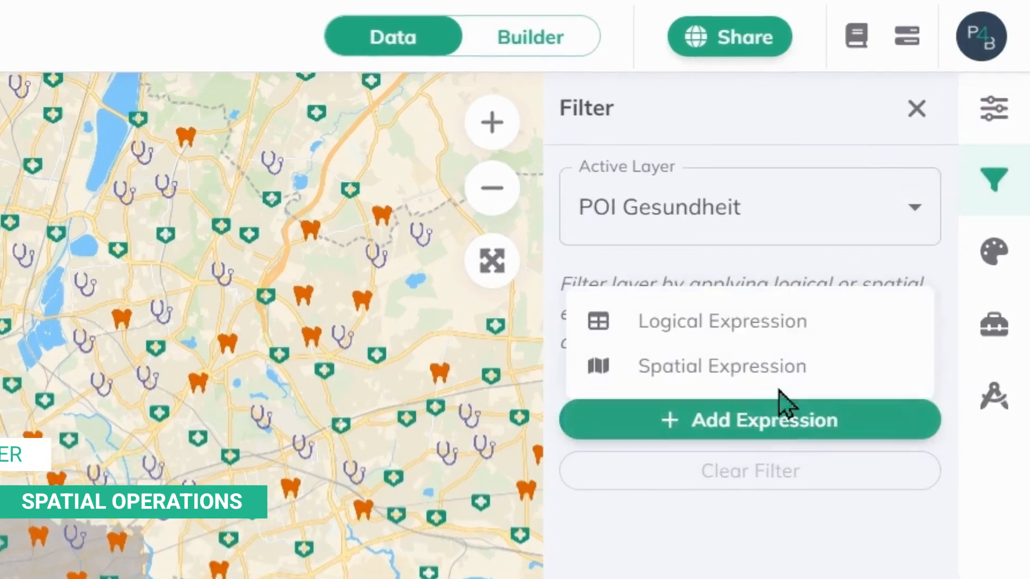
left_click(806, 423)
left_click(807, 423)
left_click(807, 423)
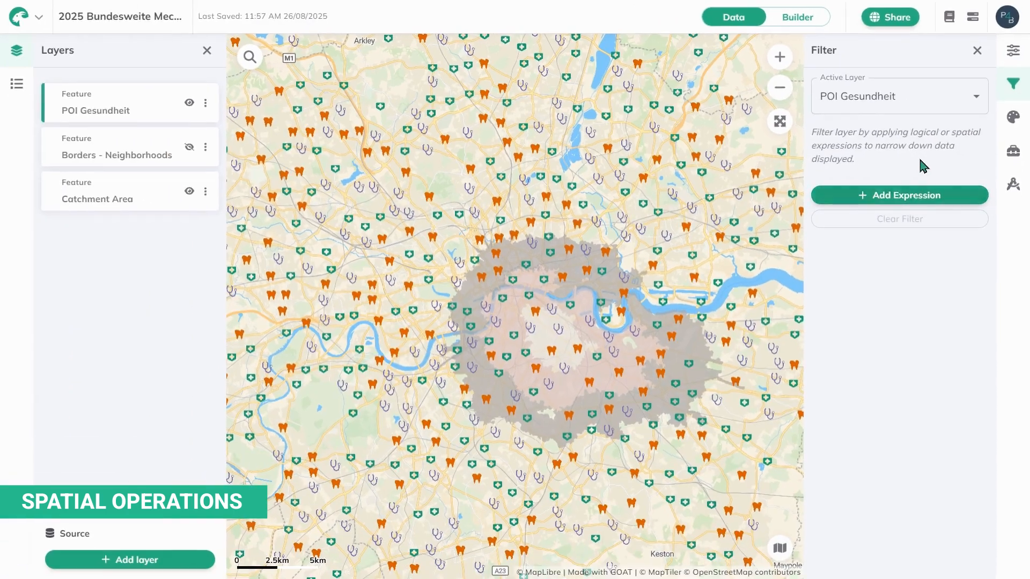
Step: Recolour the POI Gesundheit markers with the dark purple-to-pink Fill Color ramp in Layer design
left_click(1014, 118)
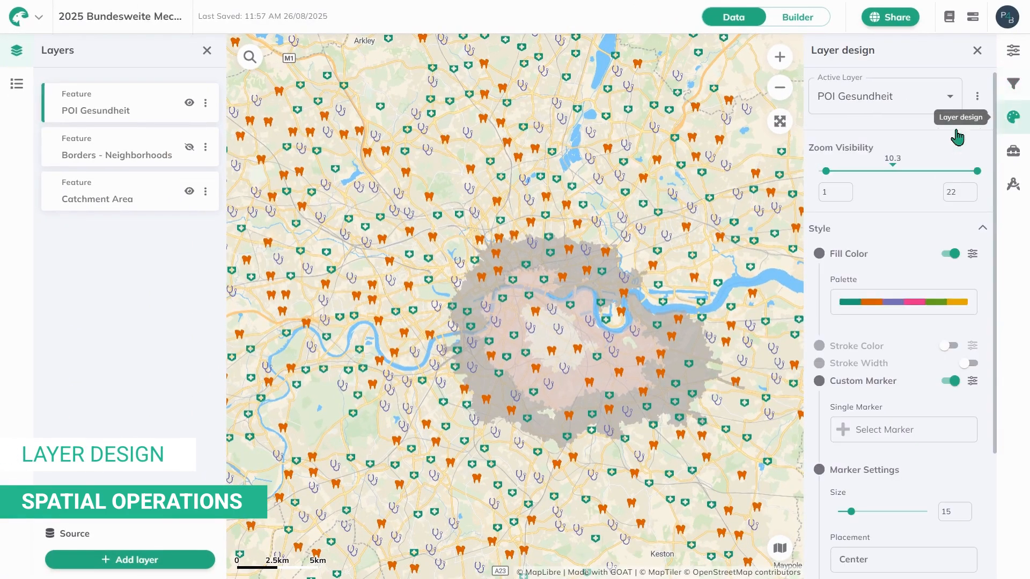
left_click(911, 301)
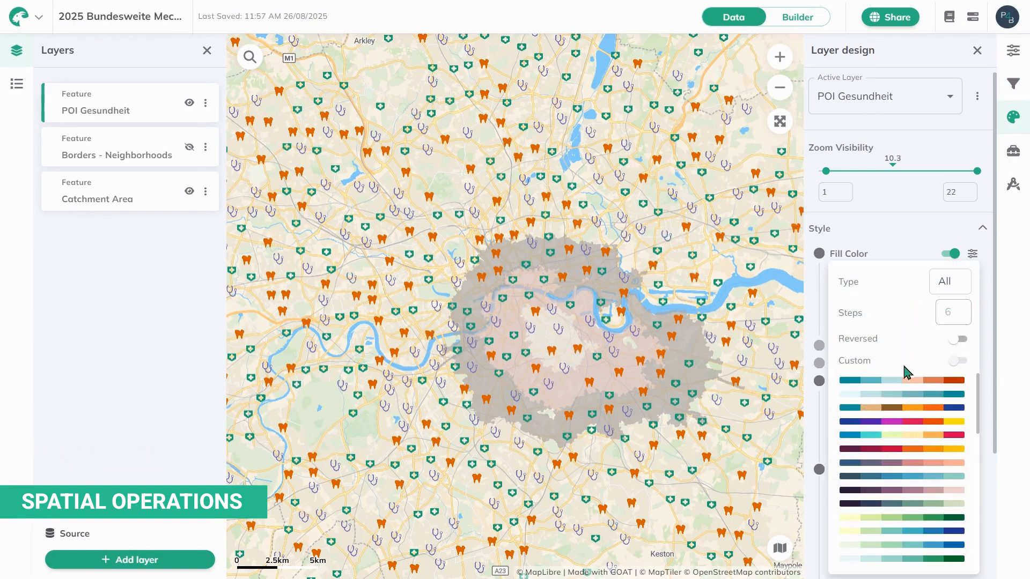
left_click(916, 490)
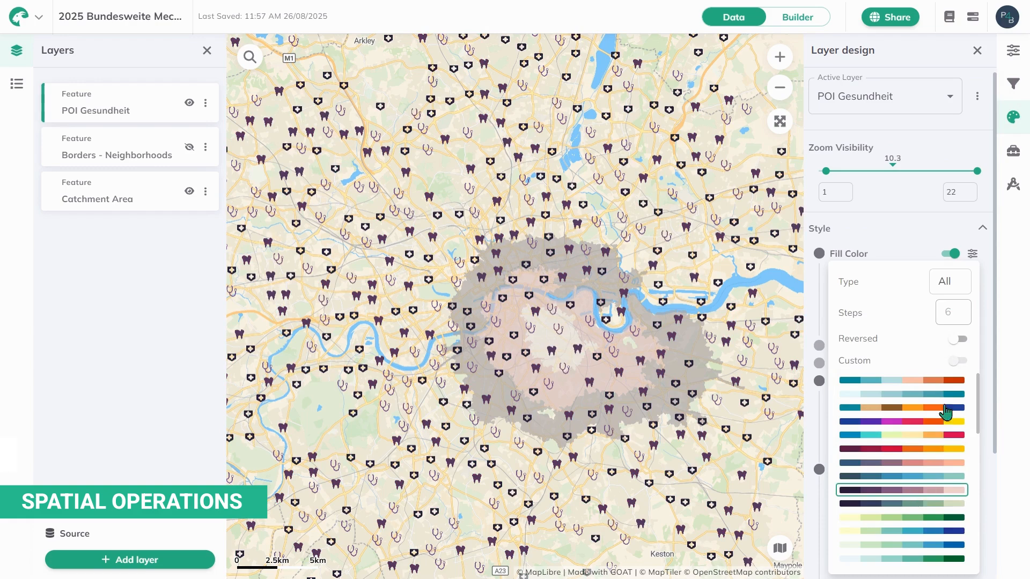
left_click(985, 234)
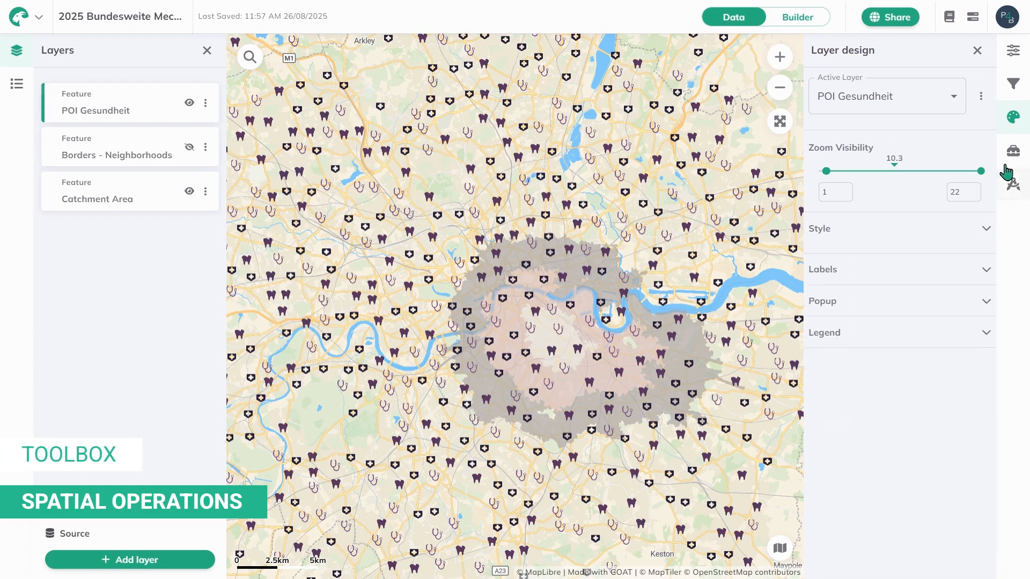
Step: Open the Toolbox and browse the Accessibility Indicators, Data Management, Geoanalysis and Geoprocessing sections
left_click(1014, 152)
left_click(962, 101)
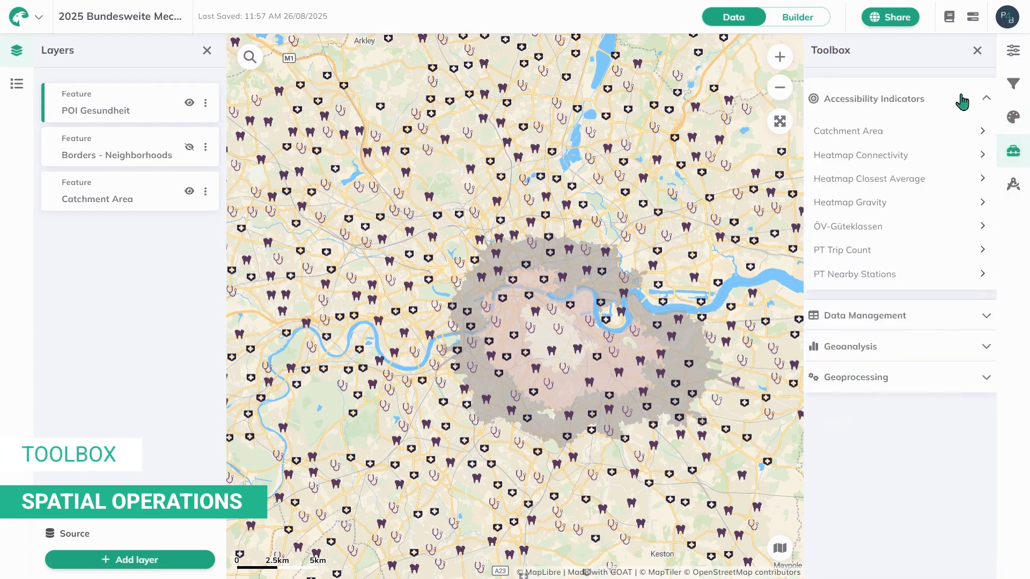
left_click(927, 98)
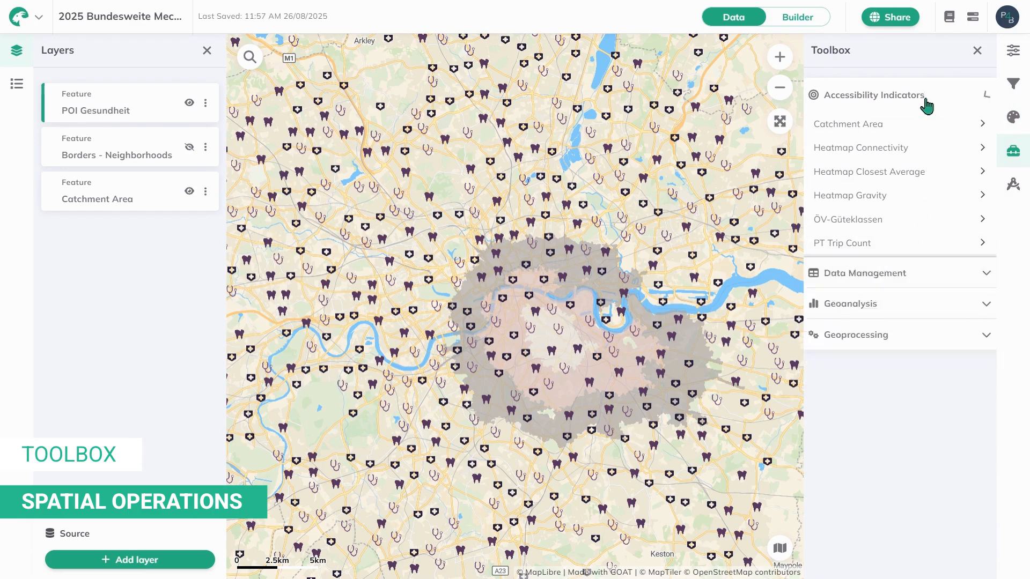
left_click(917, 128)
left_click(898, 217)
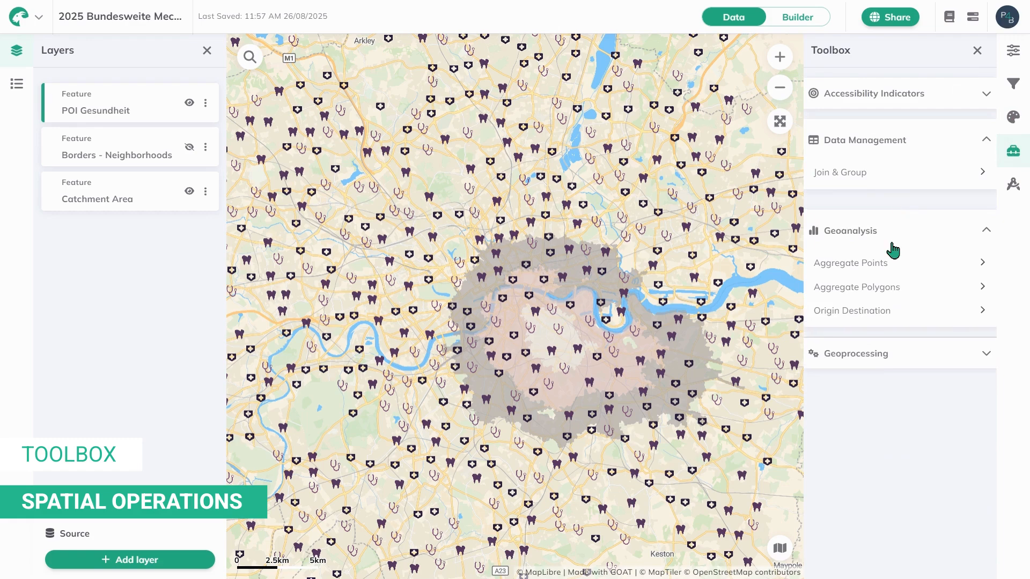
left_click(874, 356)
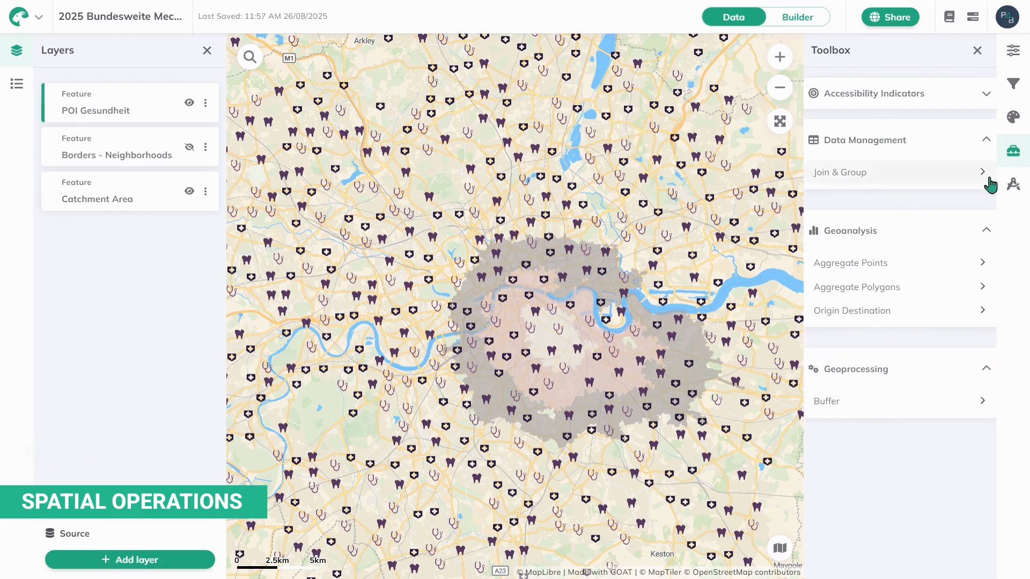
Step: From the Scenario panel, create a scenario called 'test' and open its options menu
left_click(1014, 184)
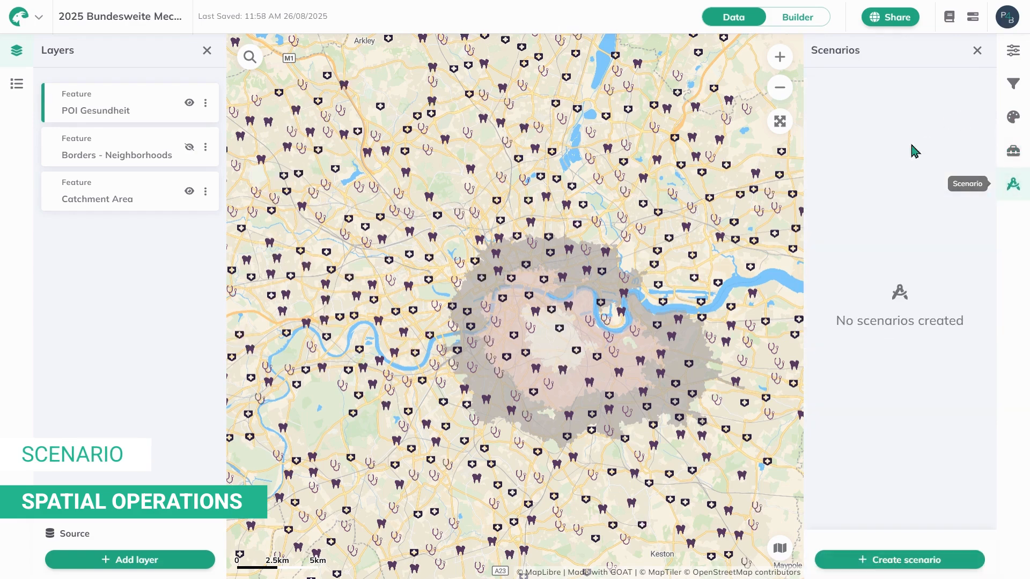
left_click(878, 561)
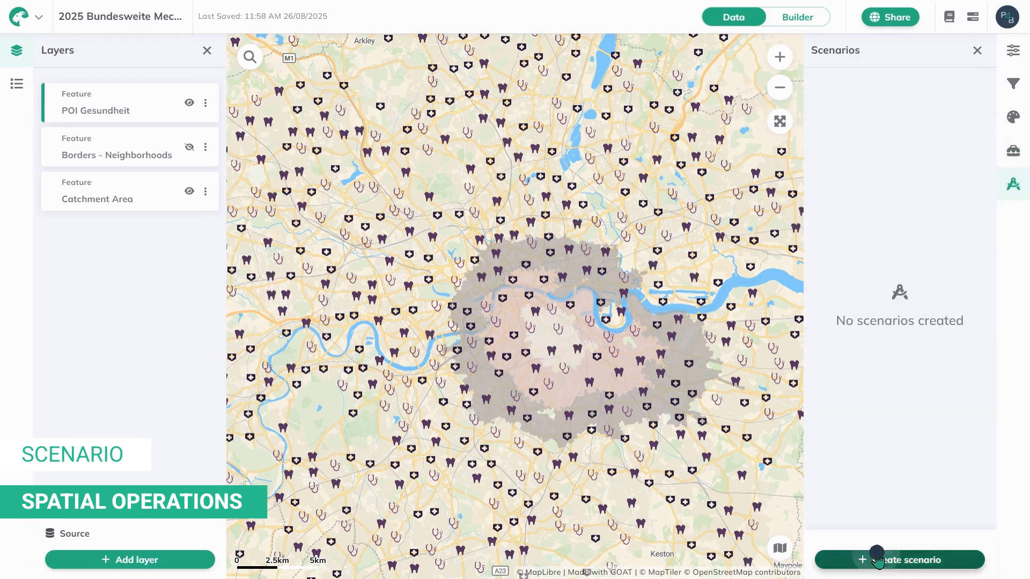
left_click(561, 285)
type("test")
left_click(666, 336)
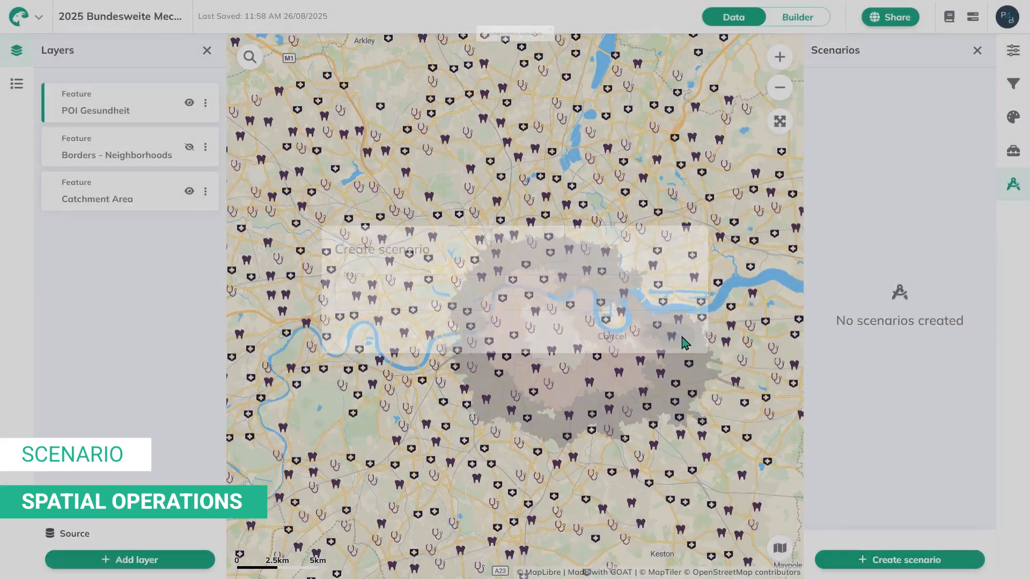
left_click(972, 98)
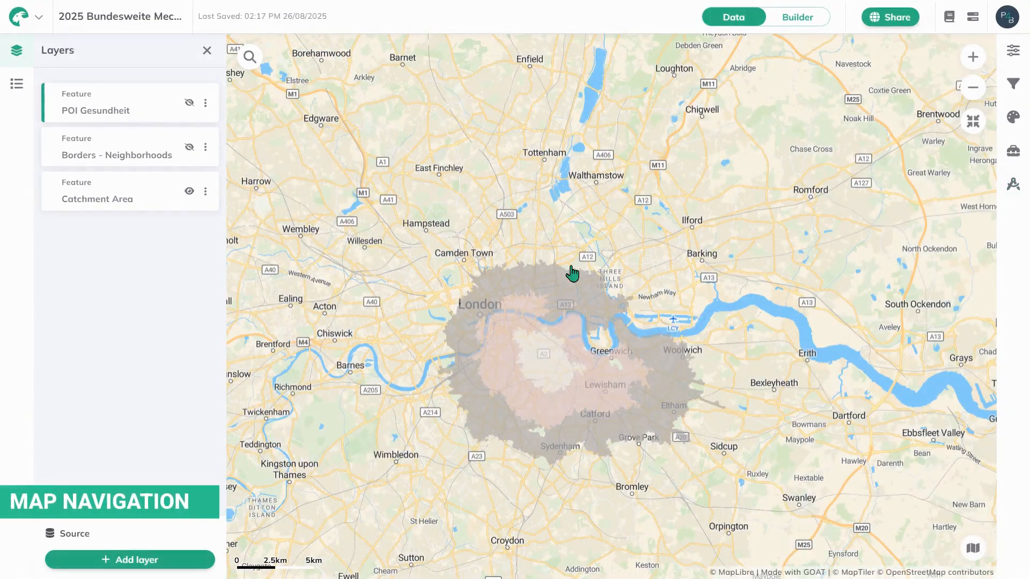
Step: Search 'zürich' and jump the map to Zürich, Switzerland
left_click_drag(607, 239, 596, 246)
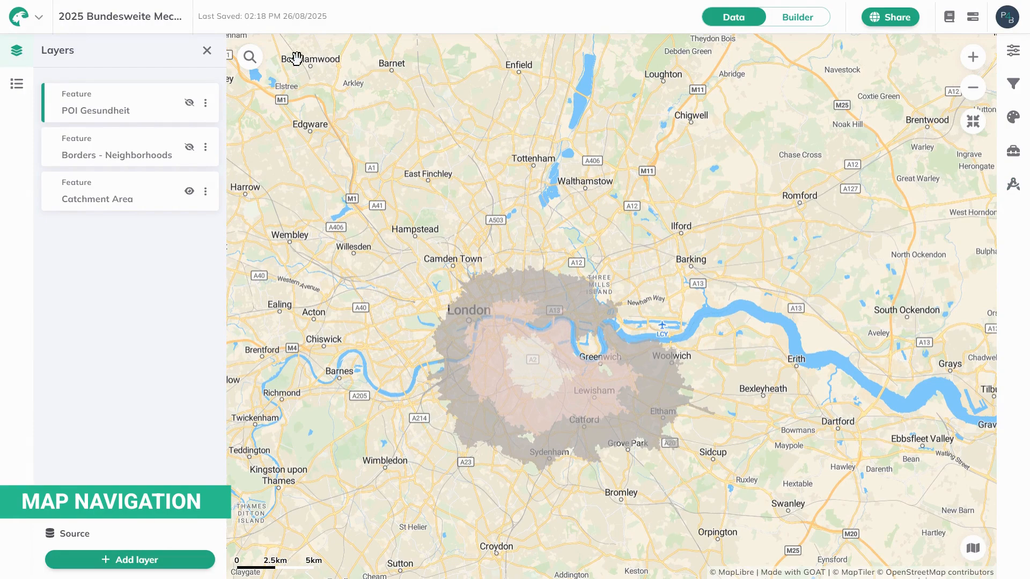
left_click(253, 61)
type("zürich")
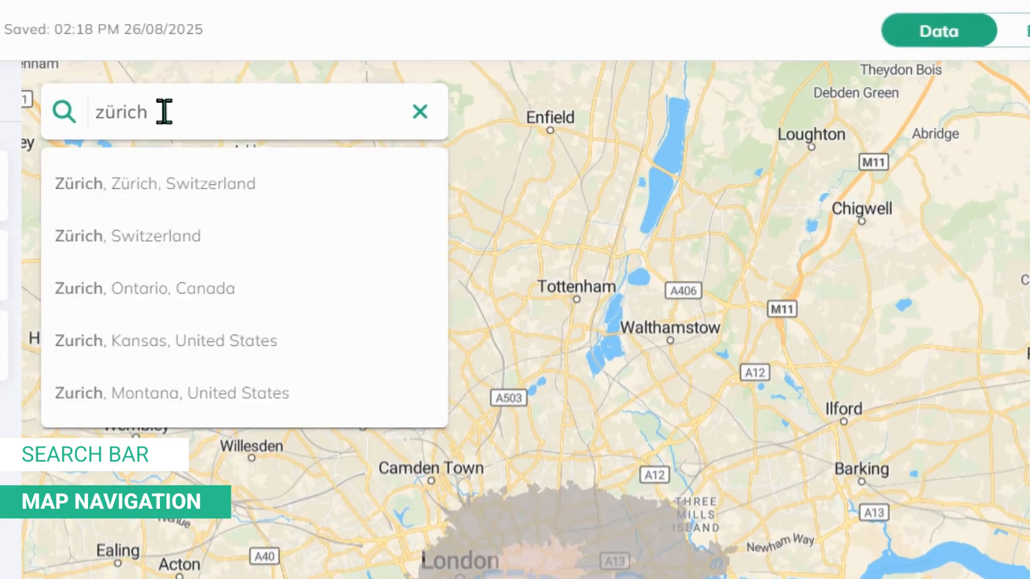
left_click(165, 184)
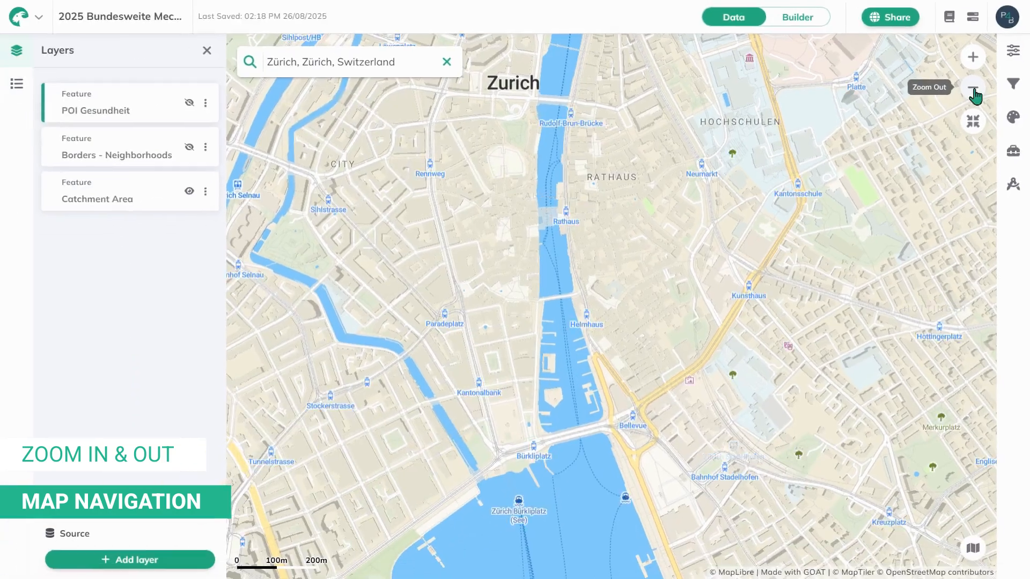
Step: Zoom out, reposition the map and switch the basemap to the Light style
left_click(973, 89)
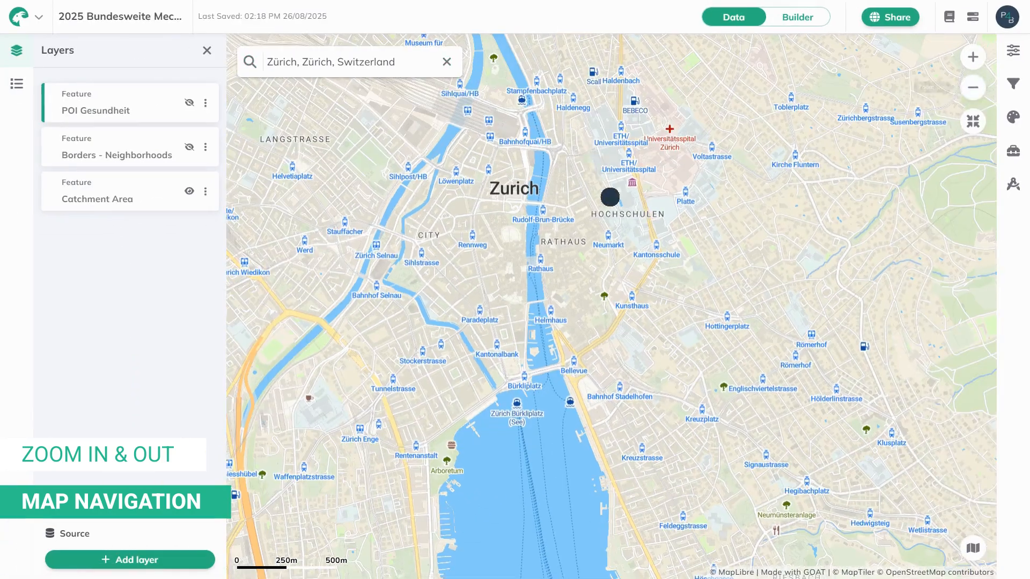
left_click_drag(610, 195, 623, 231)
scroll(600, 285, "up", 1)
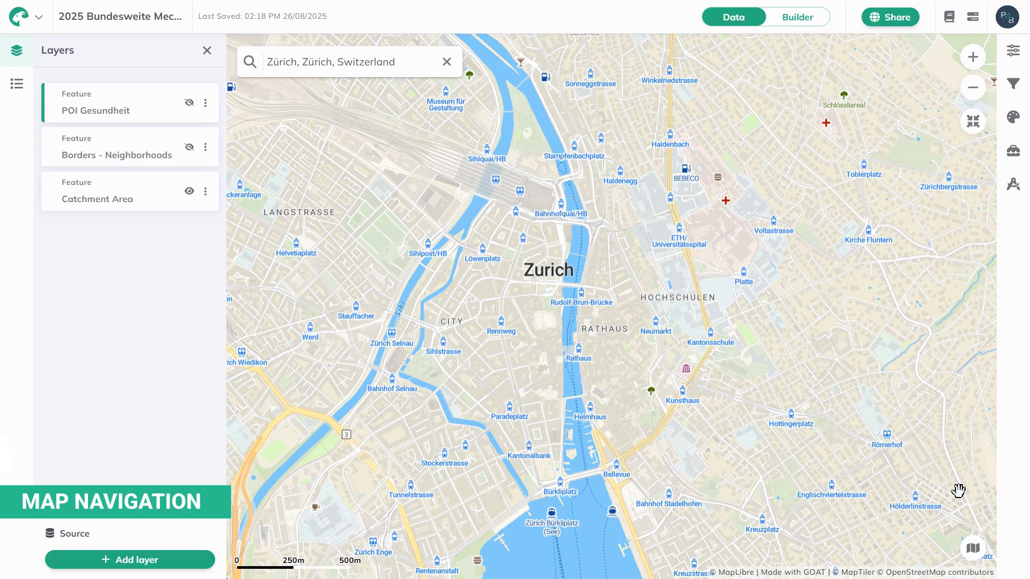
left_click(974, 549)
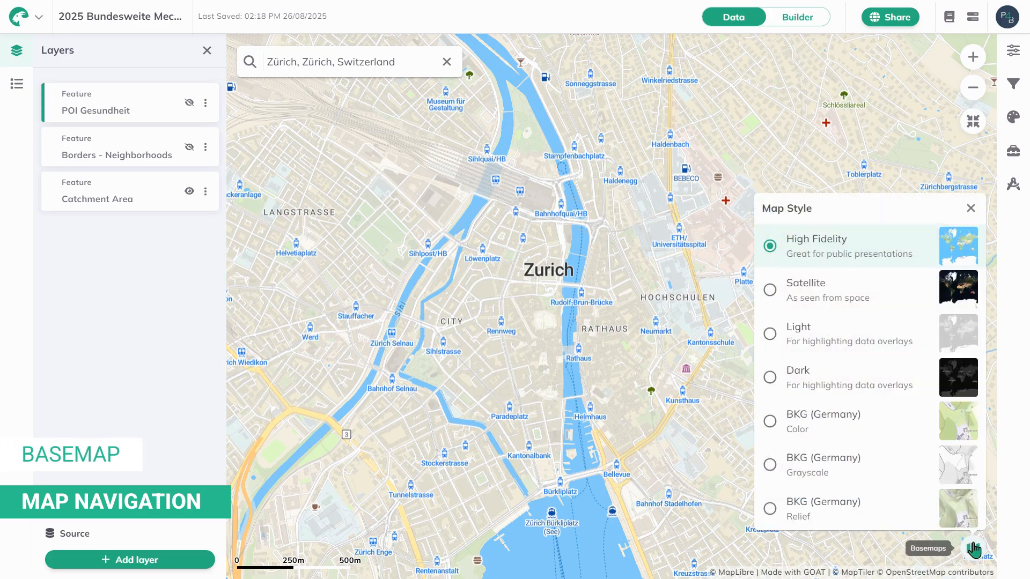
left_click(836, 338)
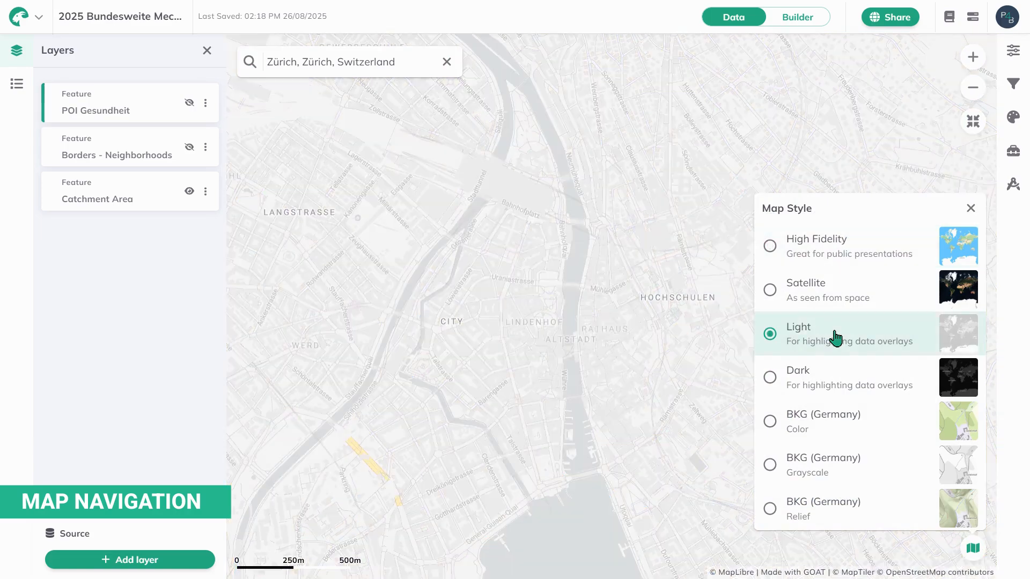